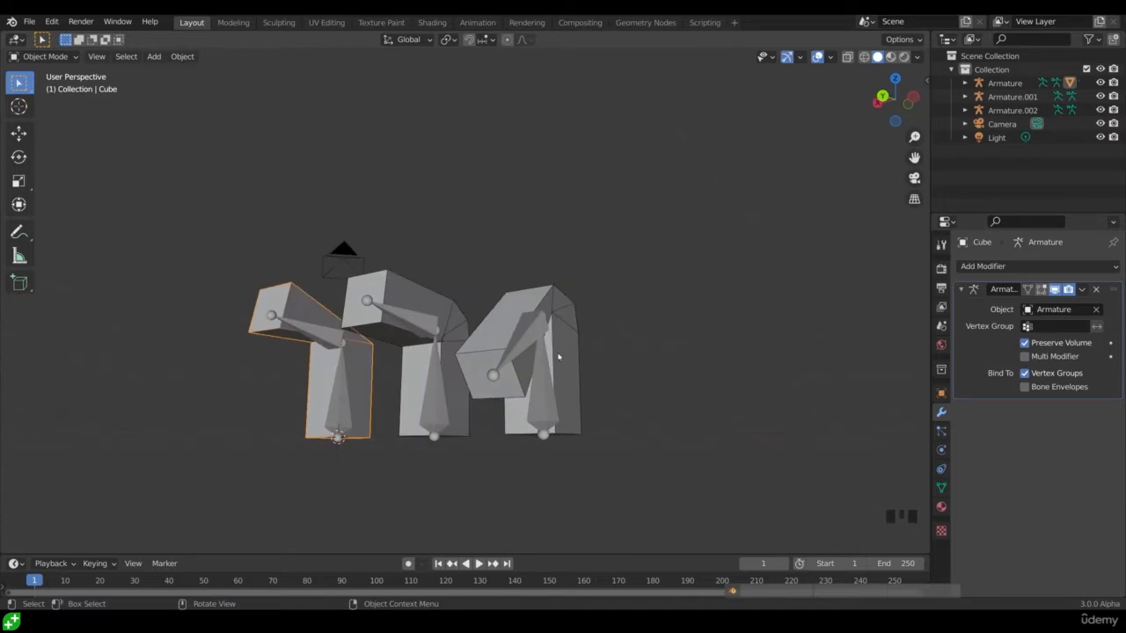
Pose the upper bone of Armature.002 by rotating it about the global X axis so the folded half of its box rises
{"action": "left_click", "coordinate": [548, 373]}
{"action": "key", "text": "ctrl+Tab"}
{"action": "key", "text": "r"}
{"action": "key", "text": "x"}
{"action": "left_click", "coordinate": [528, 445]}
{"action": "scroll", "coordinate": [607, 351], "scroll_direction": "up", "scroll_amount": 3}
{"action": "middle_click_drag", "start_coordinate": [619, 341], "coordinate": [562, 316]}
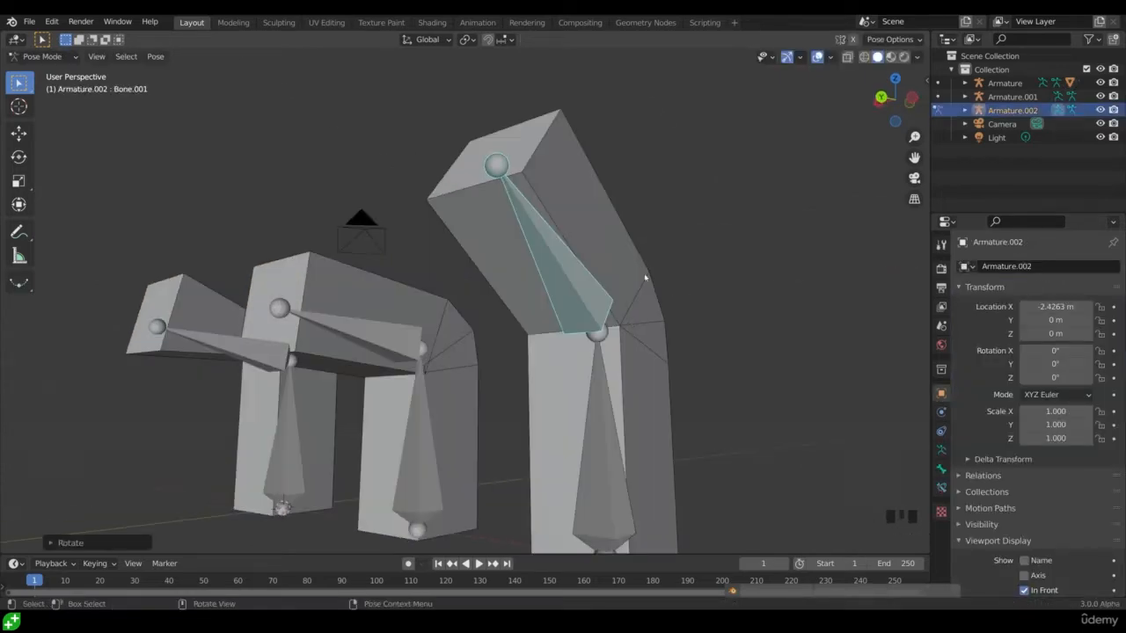
{"action": "middle_click_drag", "start_coordinate": [663, 326], "coordinate": [658, 370]}
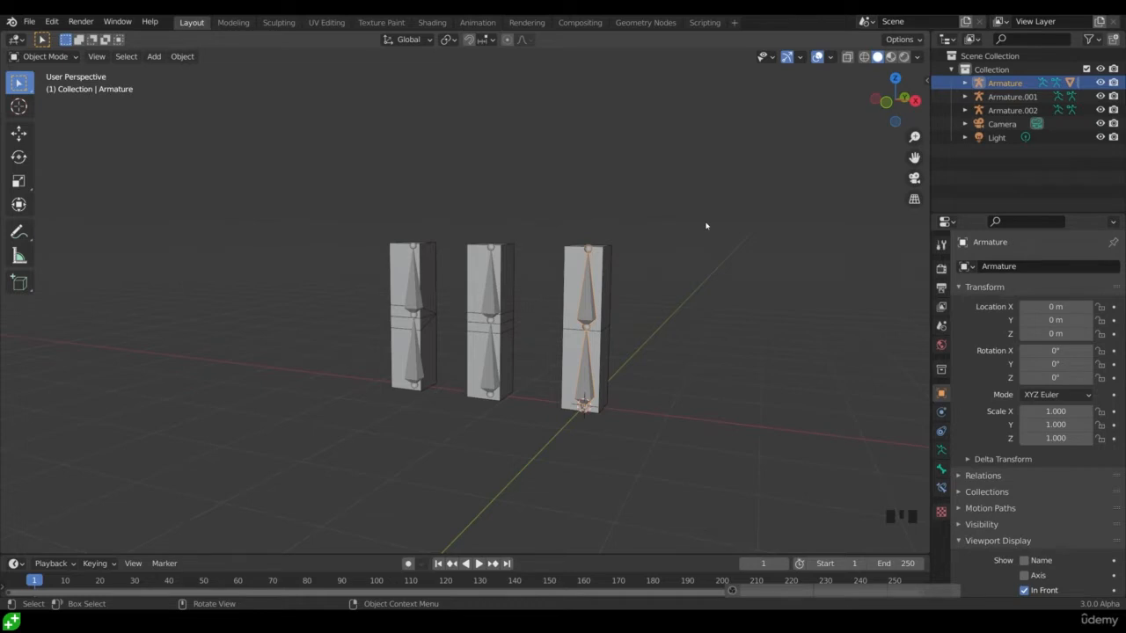
Compare the three boxes and their armatures, examining the edge loops around the middle joint of each mesh
{"action": "left_click", "coordinate": [606, 278]}
{"action": "left_click", "coordinate": [506, 282]}
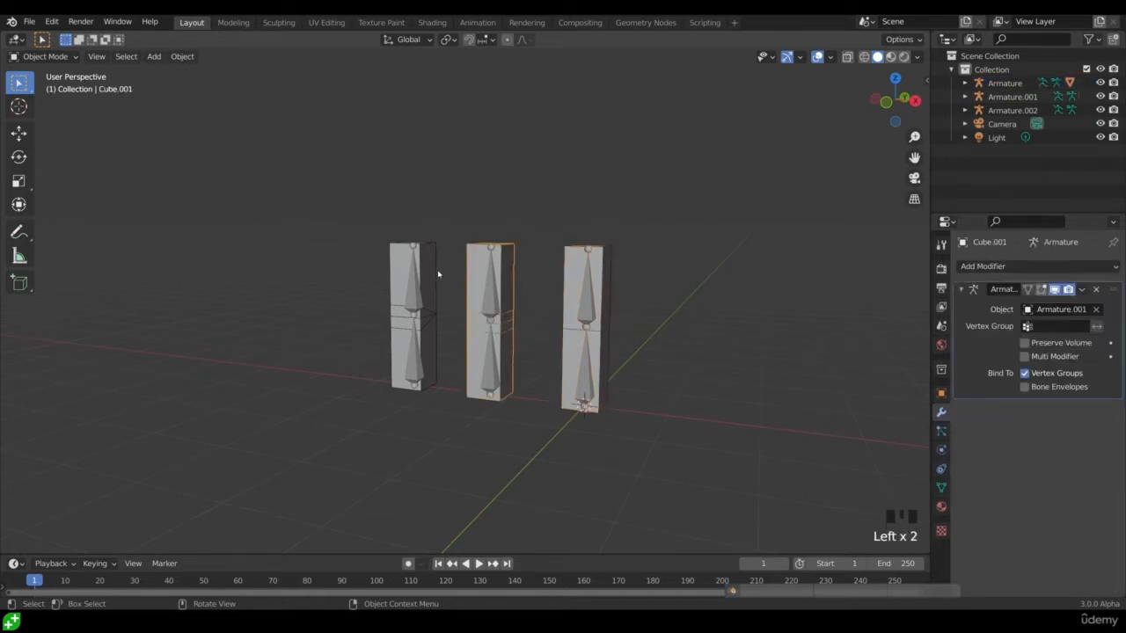
{"action": "left_click", "coordinate": [437, 275]}
{"action": "left_click", "coordinate": [567, 334]}
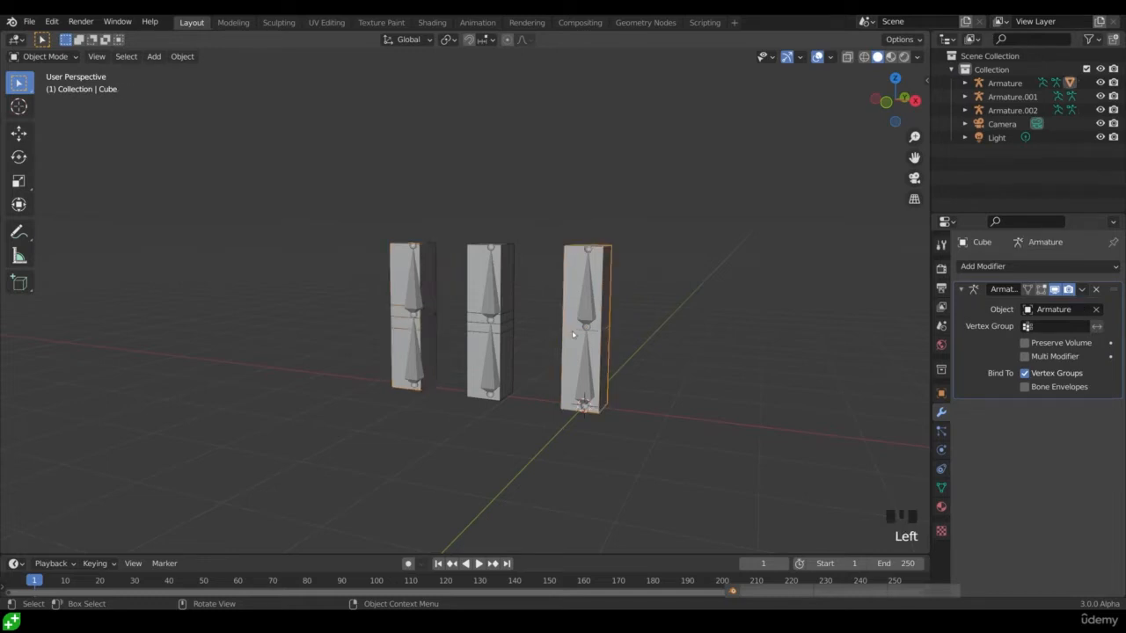
{"action": "left_click", "coordinate": [507, 332]}
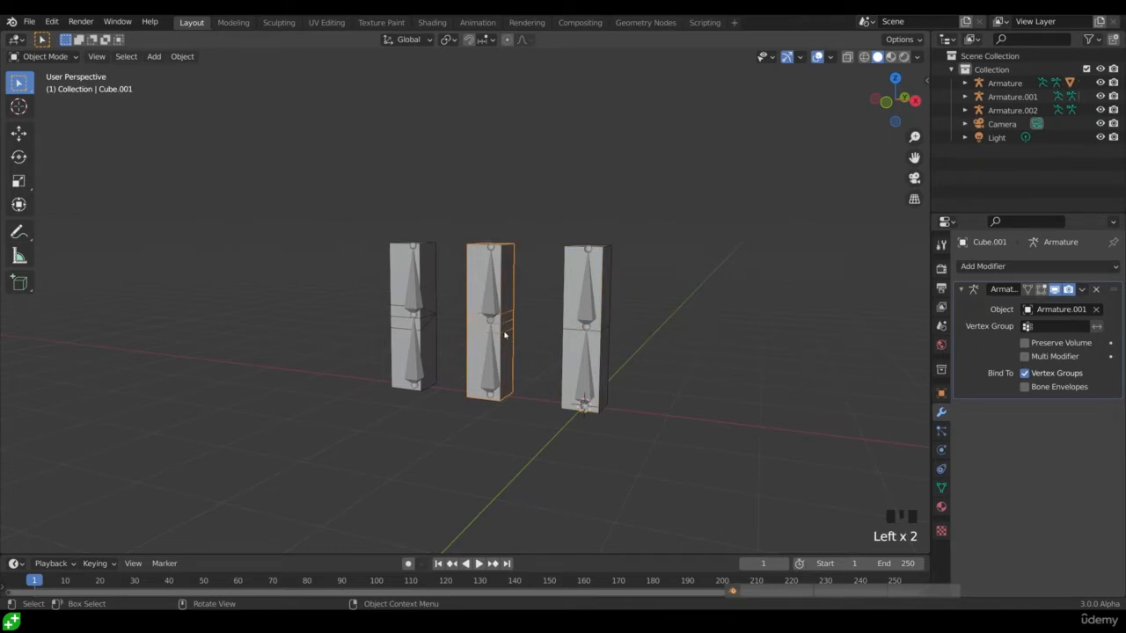
{"action": "left_click", "coordinate": [435, 322]}
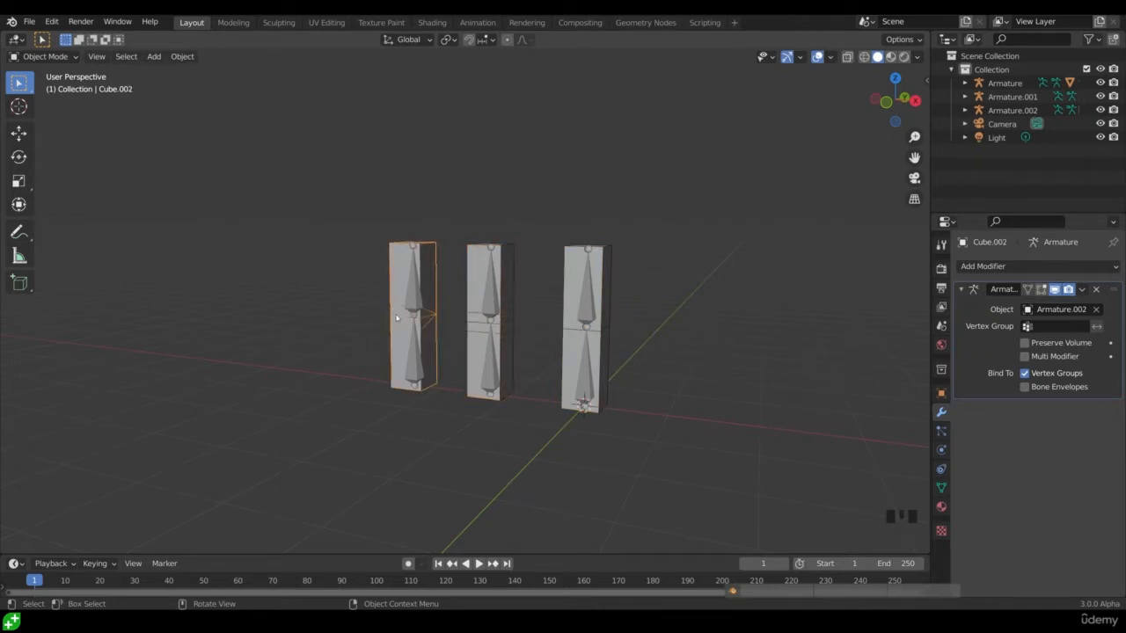
{"action": "mouse_move", "coordinate": [434, 326]}
{"action": "middle_mouse_down"}
{"action": "mouse_move", "coordinate": [382, 349]}
{"action": "mouse_move", "coordinate": [234, 342]}
{"action": "mouse_move", "coordinate": [448, 340]}
{"action": "mouse_move", "coordinate": [448, 322]}
{"action": "middle_mouse_up"}
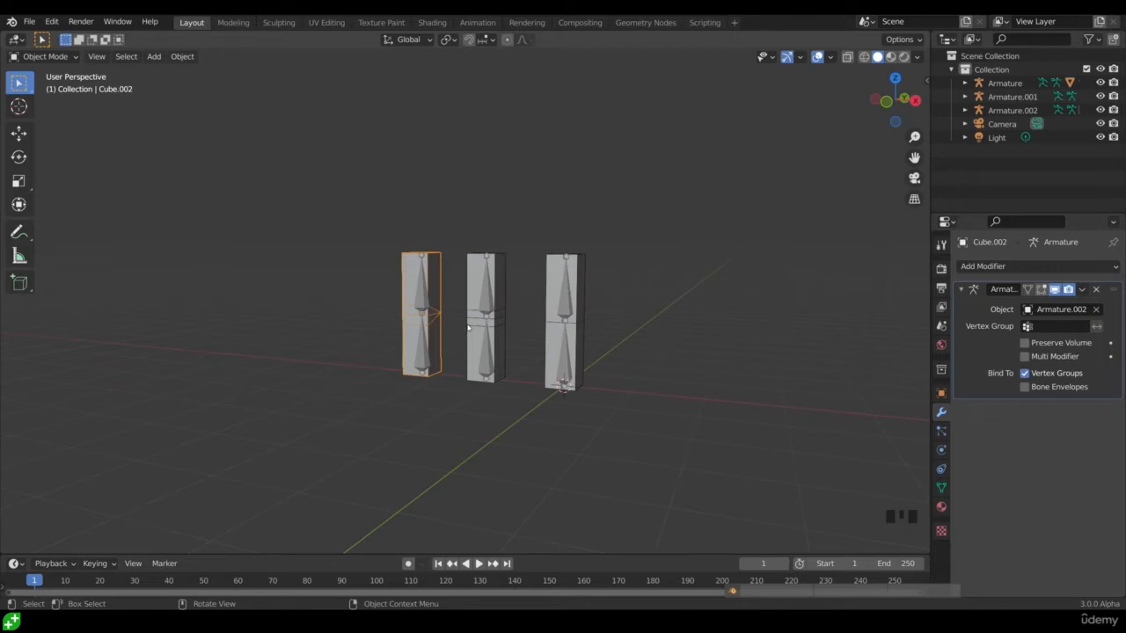
{"action": "left_click", "coordinate": [568, 313]}
{"action": "left_click", "coordinate": [484, 308]}
{"action": "left_click", "coordinate": [457, 308]}
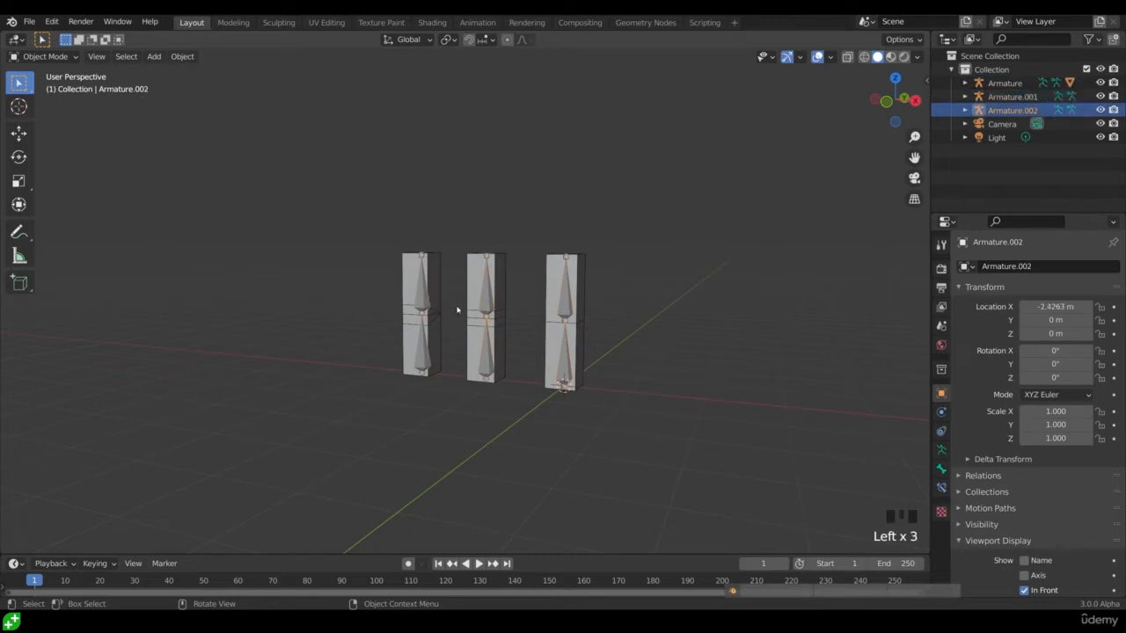
{"action": "left_click", "coordinate": [568, 301]}
{"action": "left_click", "coordinate": [566, 308]}
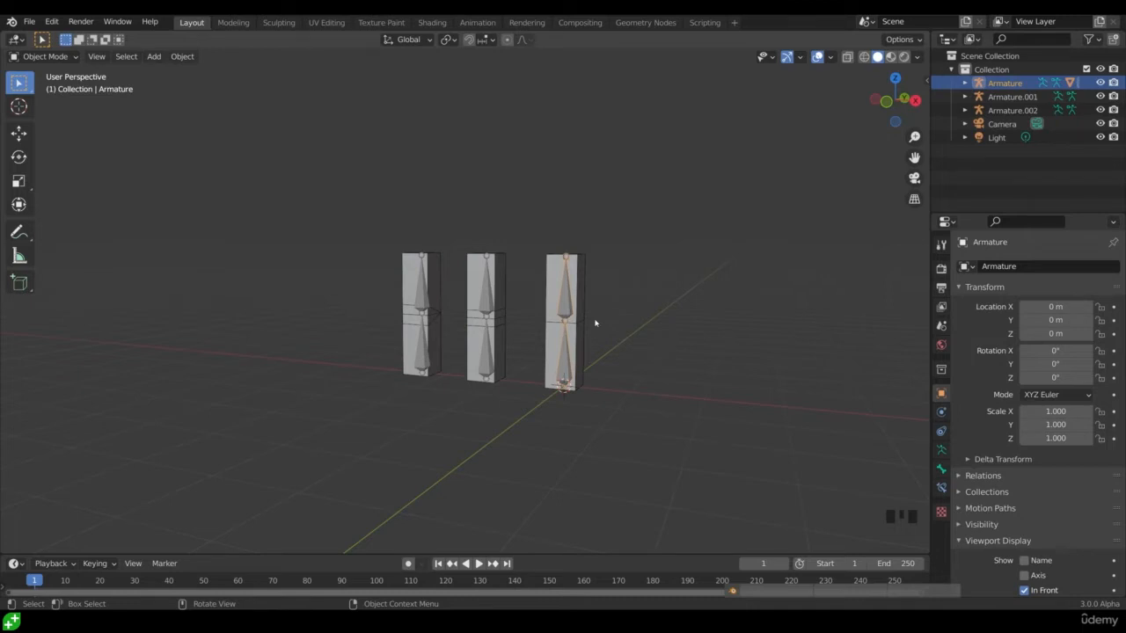
Put Armature, the rig of the single-loop box, in Pose Mode and rotate its upper bone about -81° around global X
{"action": "left_click", "coordinate": [583, 307]}
{"action": "left_click", "coordinate": [566, 300]}
{"action": "left_click", "coordinate": [49, 57]}
{"action": "left_click", "coordinate": [54, 100]}
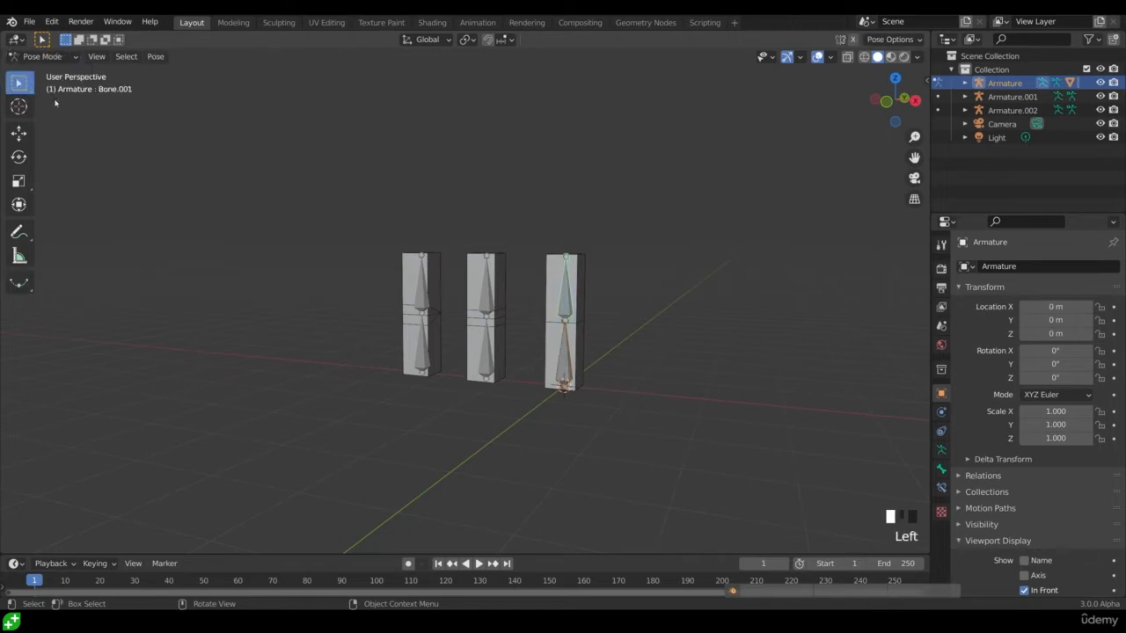
{"action": "left_click", "coordinate": [567, 345]}
{"action": "left_click", "coordinate": [565, 300]}
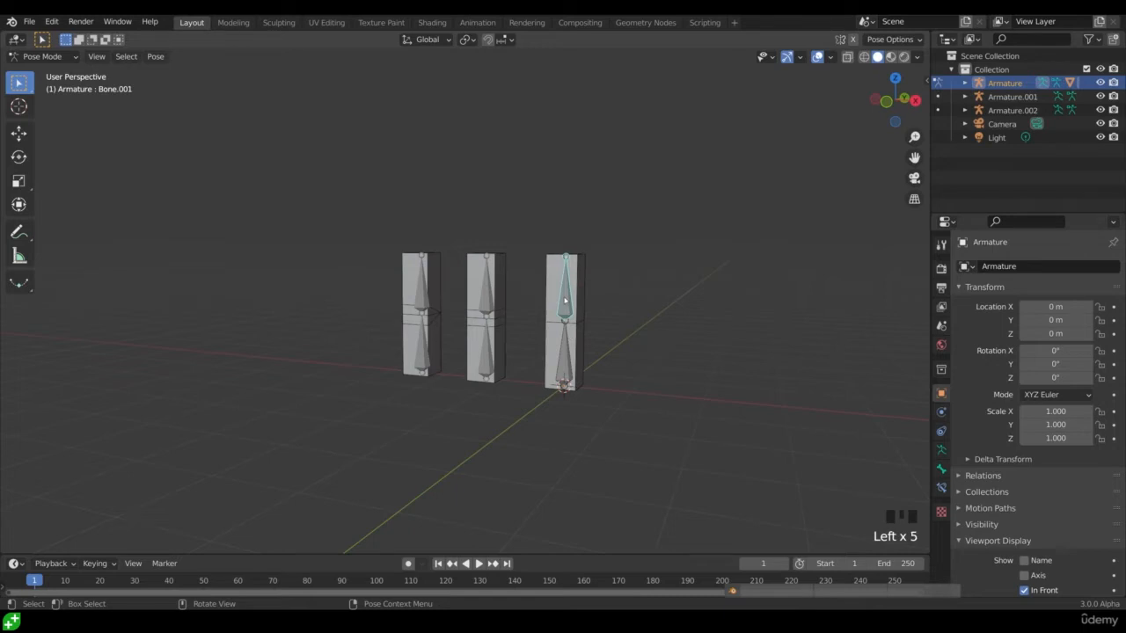
{"action": "key", "text": "r"}
{"action": "key", "text": "x"}
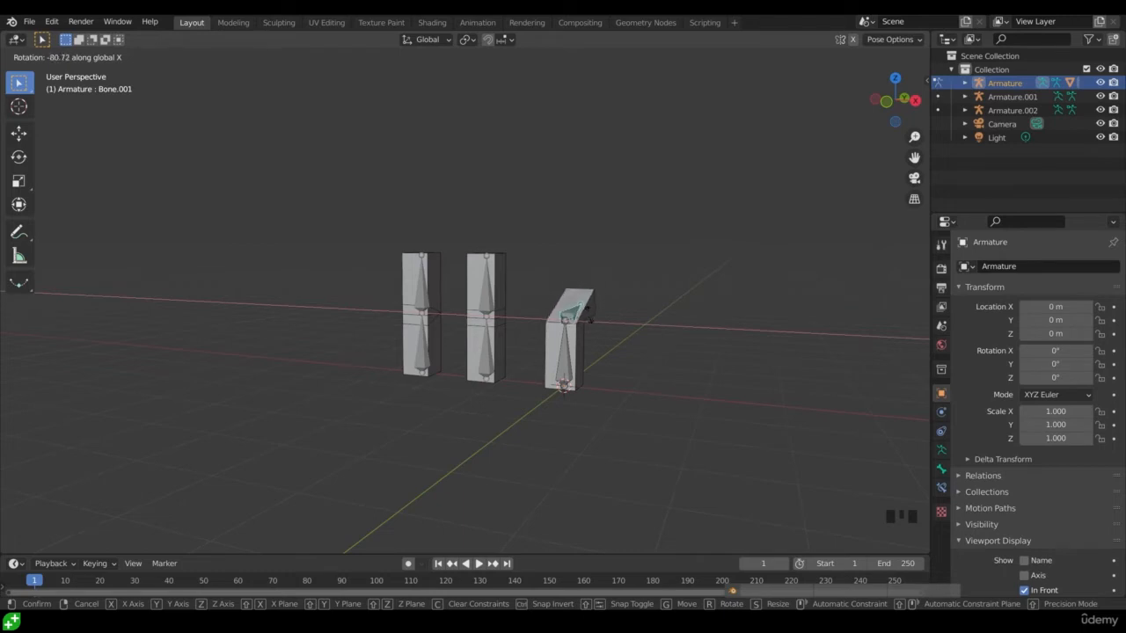
{"action": "left_click", "coordinate": [588, 313]}
{"action": "middle_click_drag", "start_coordinate": [588, 313], "coordinate": [632, 353]}
{"action": "scroll", "coordinate": [558, 349], "scroll_direction": "up", "scroll_amount": 2}
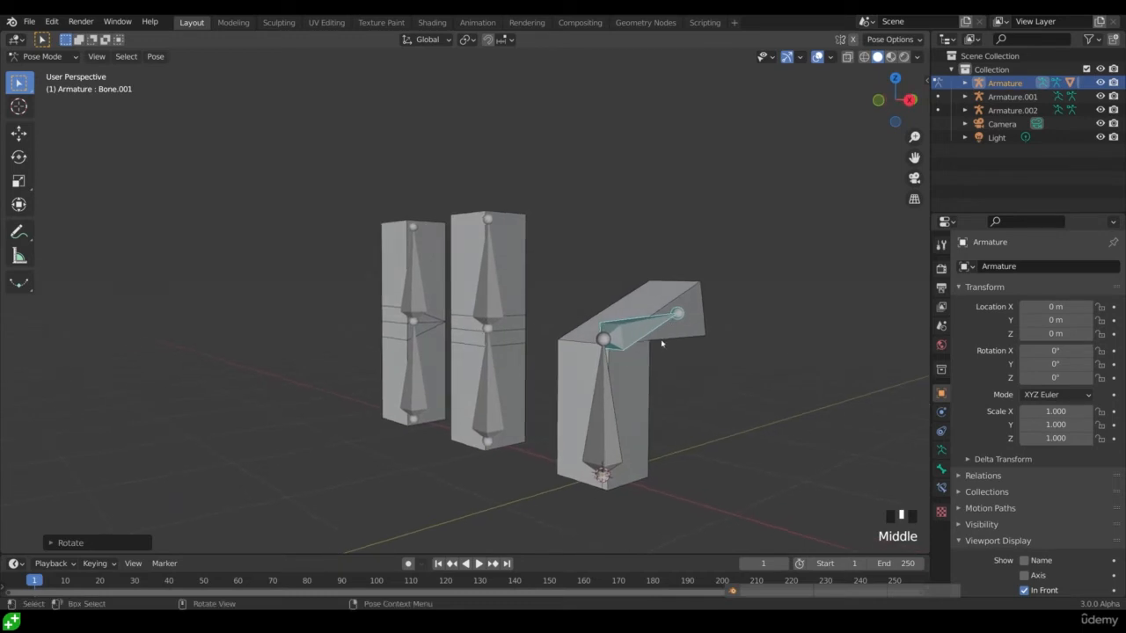
Test the single-loop joint by rotating its upper bone farther down around X and back to nearly horizontal, ending in Object Mode
{"action": "key", "text": "r"}
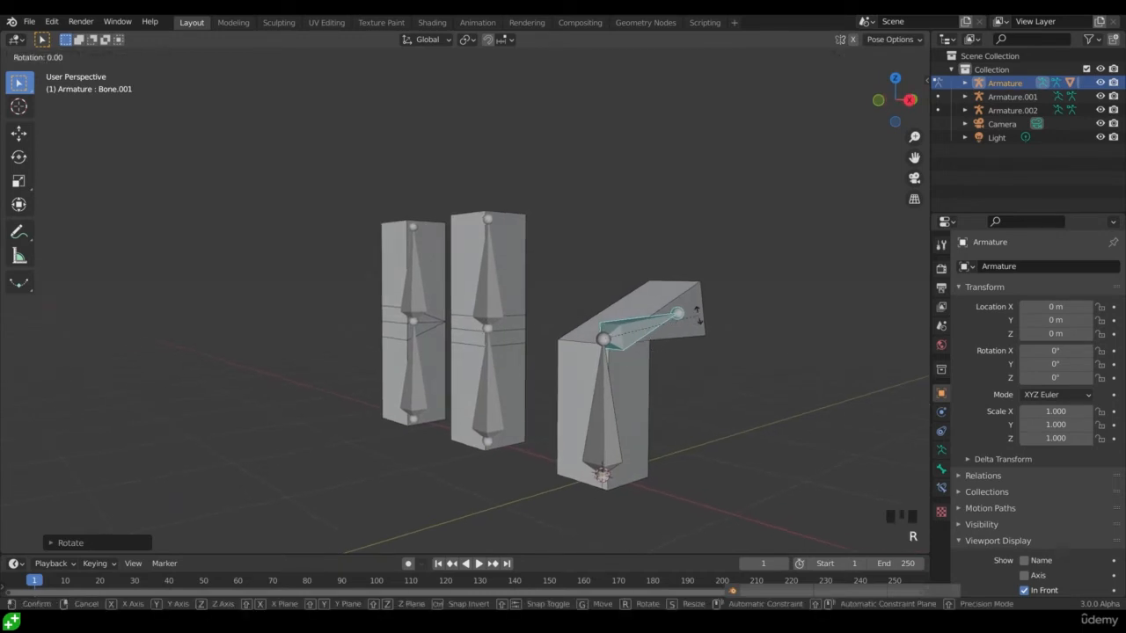
{"action": "key", "text": "x"}
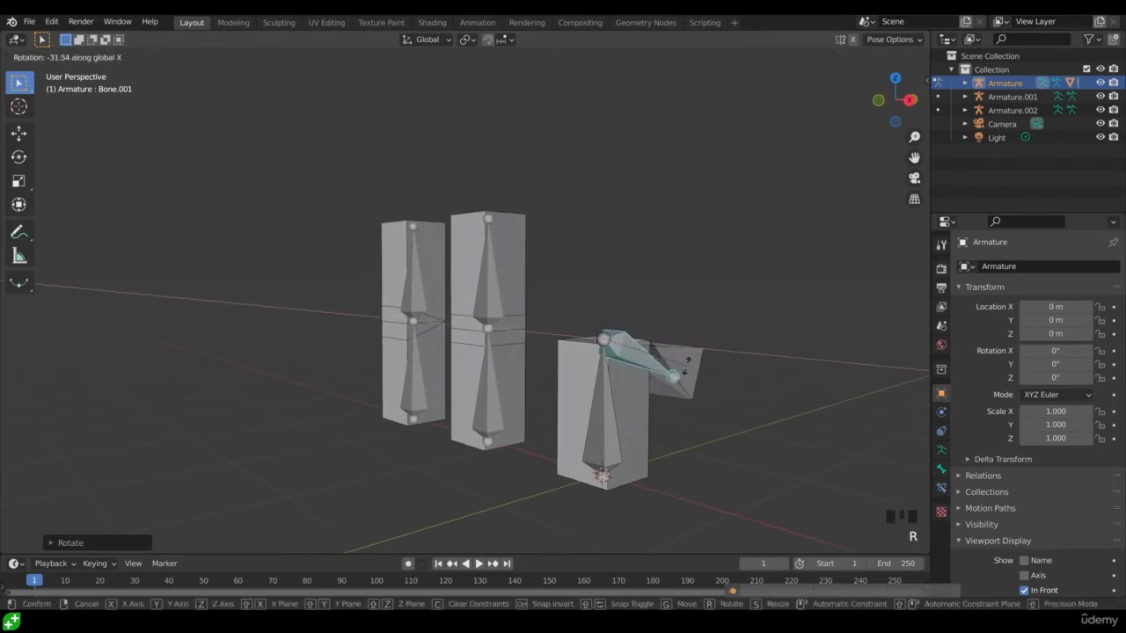
{"action": "left_click", "coordinate": [687, 378]}
{"action": "middle_click_drag", "start_coordinate": [686, 378], "coordinate": [657, 395]}
{"action": "key", "text": "r"}
{"action": "key", "text": "x"}
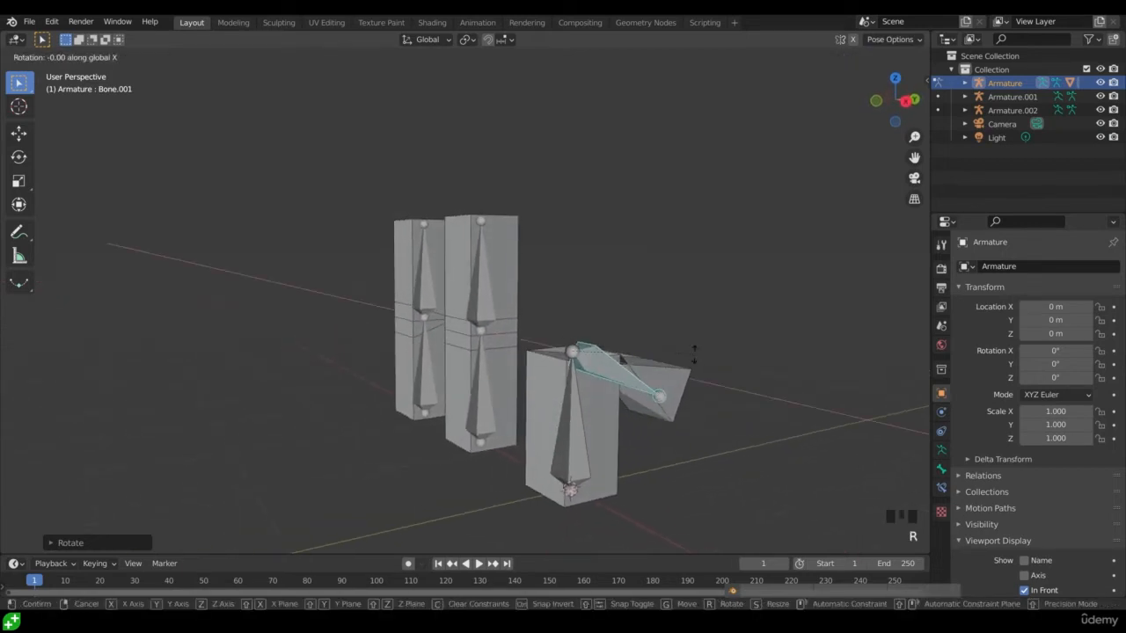
{"action": "left_click", "coordinate": [687, 281]}
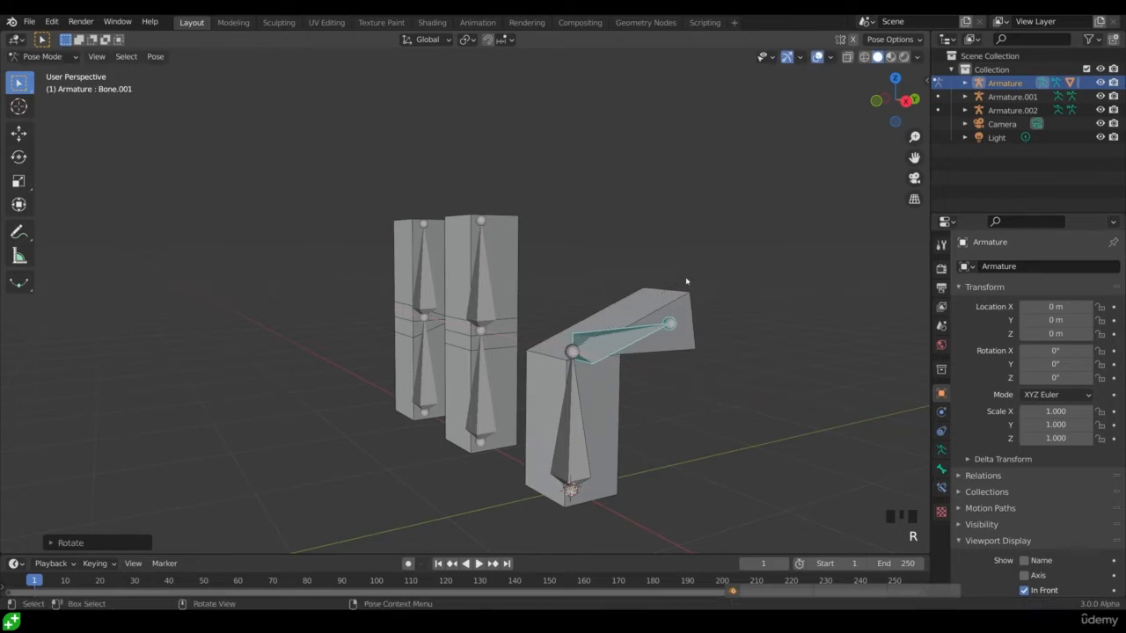
{"action": "middle_click_drag", "start_coordinate": [693, 405], "coordinate": [696, 401]}
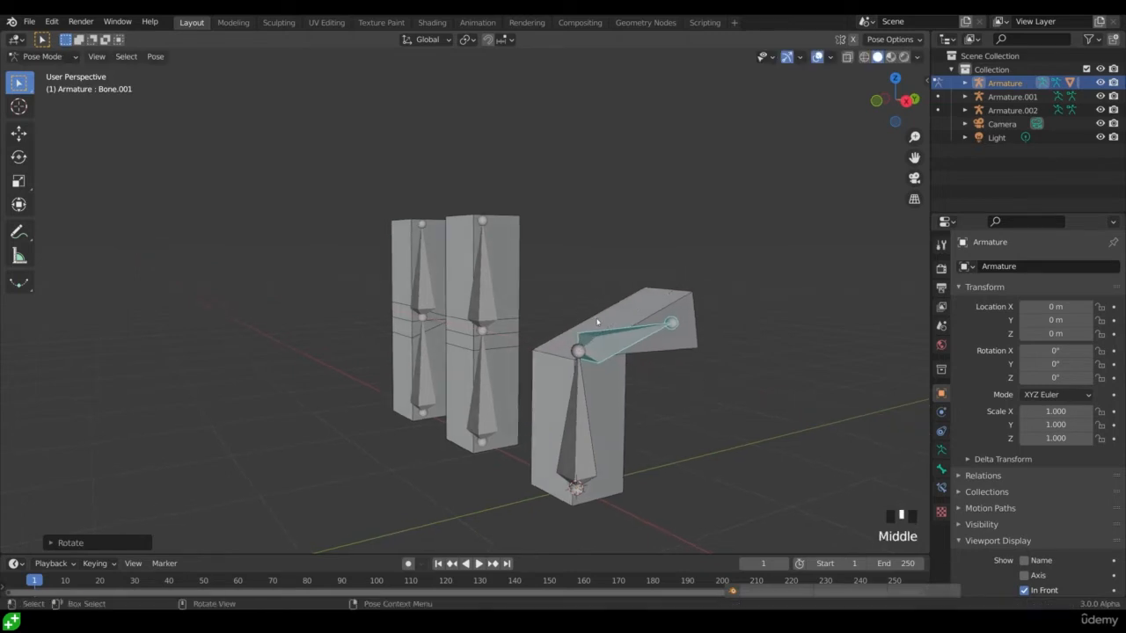
{"action": "key", "text": "ctrl+Tab"}
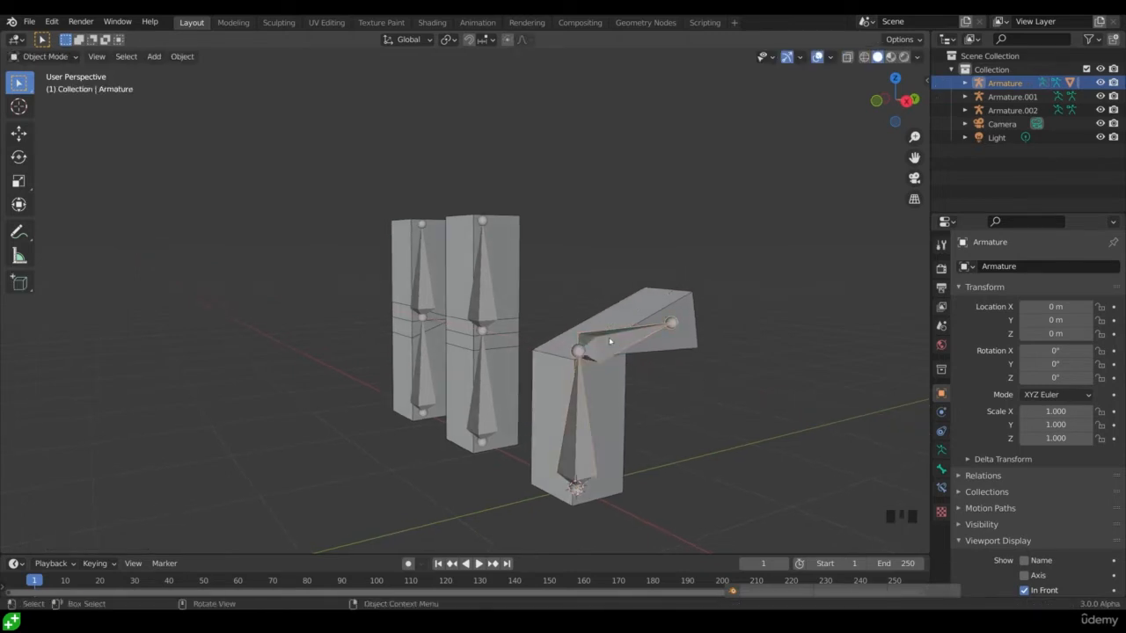
Pose Armature.001 by rotating its upper bone about -83° around the global X axis, and return to Object Mode
{"action": "left_click", "coordinate": [518, 304]}
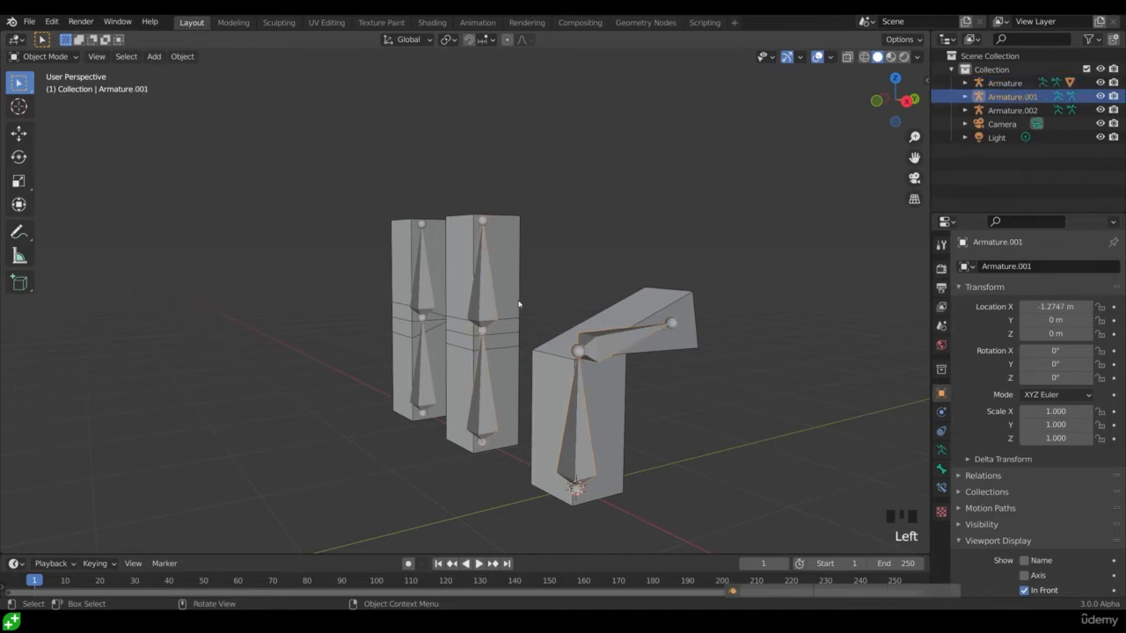
{"action": "key", "text": "ctrl+Tab"}
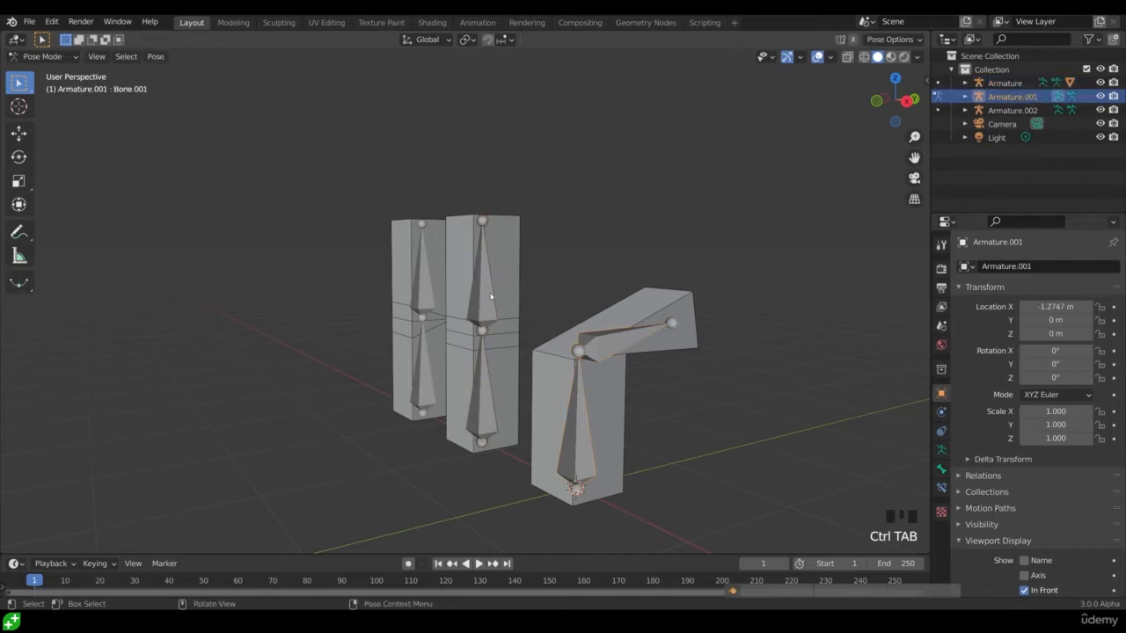
{"action": "left_click", "coordinate": [508, 292]}
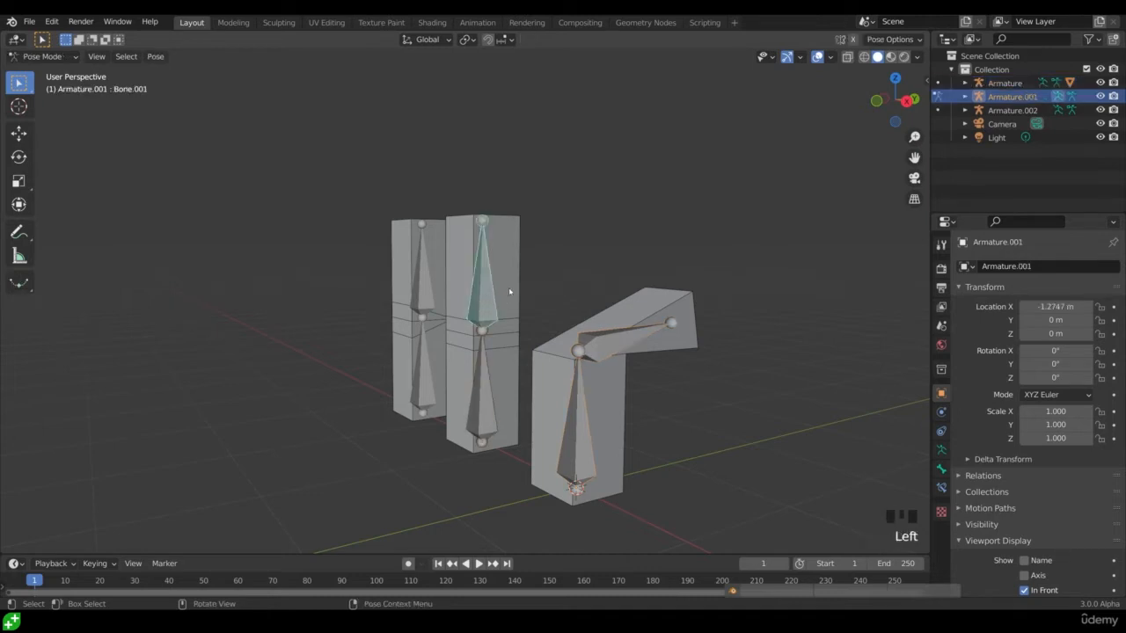
{"action": "key", "text": "r"}
{"action": "key", "text": "x"}
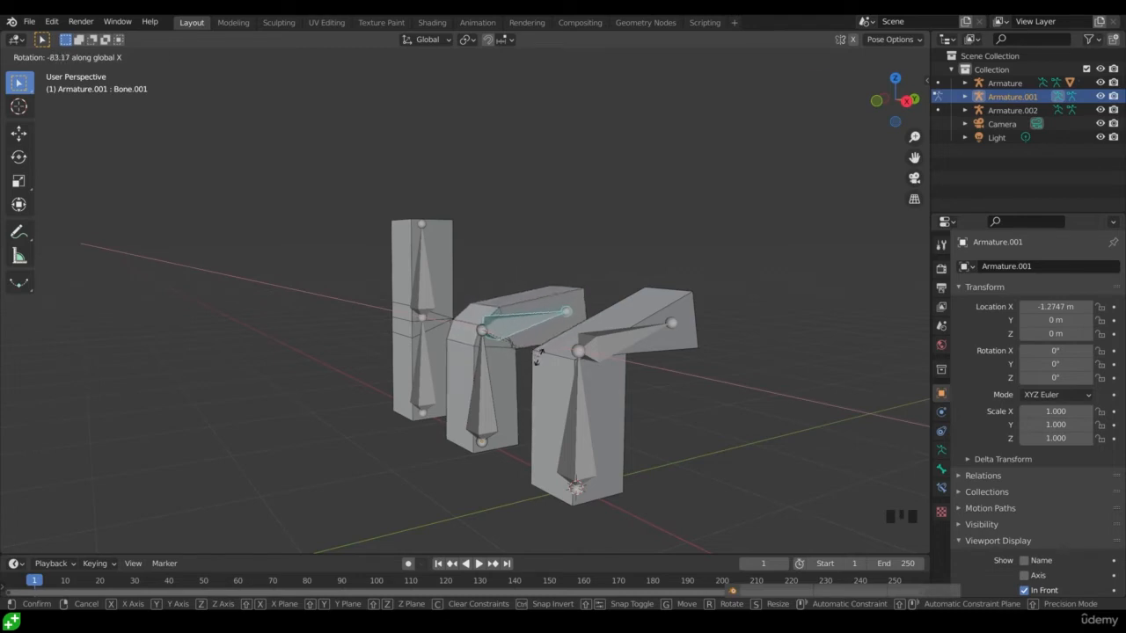
{"action": "left_click", "coordinate": [539, 353]}
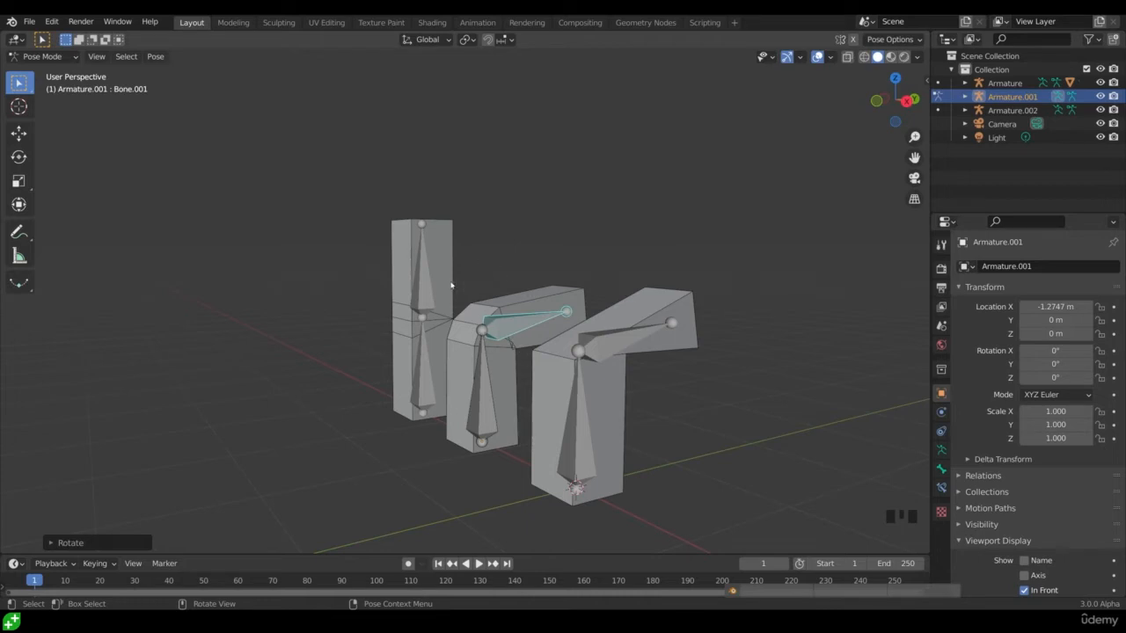
{"action": "key", "text": "ctrl+Tab"}
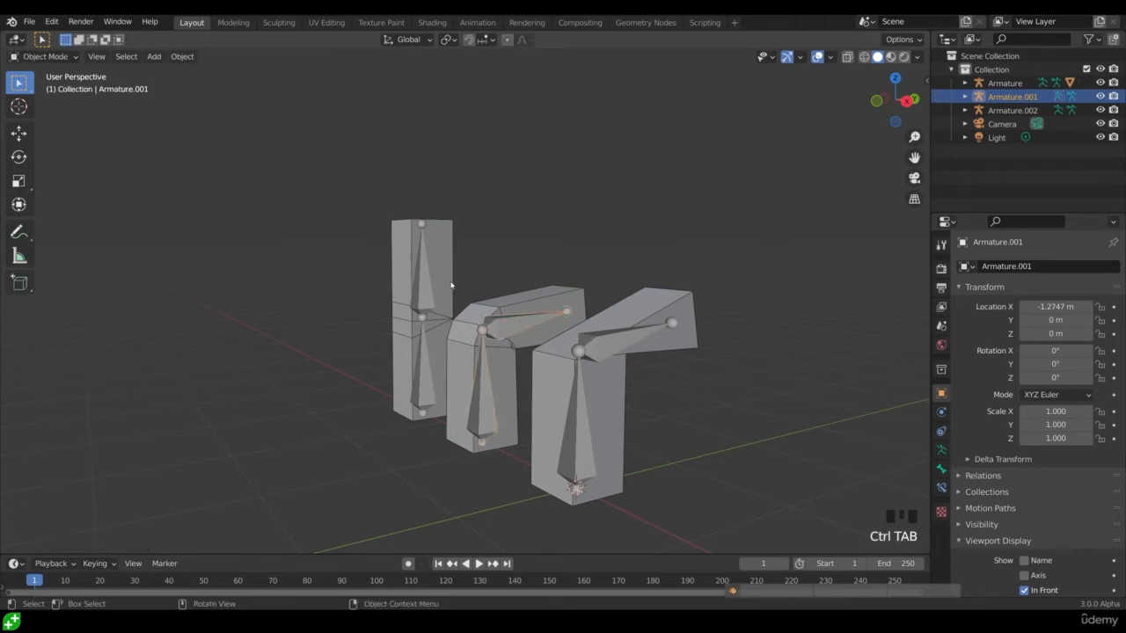
Put Armature.002 in Pose Mode and rotate its upper bone around global X until it is bent nearly horizontal like the others
{"action": "left_click", "coordinate": [426, 284]}
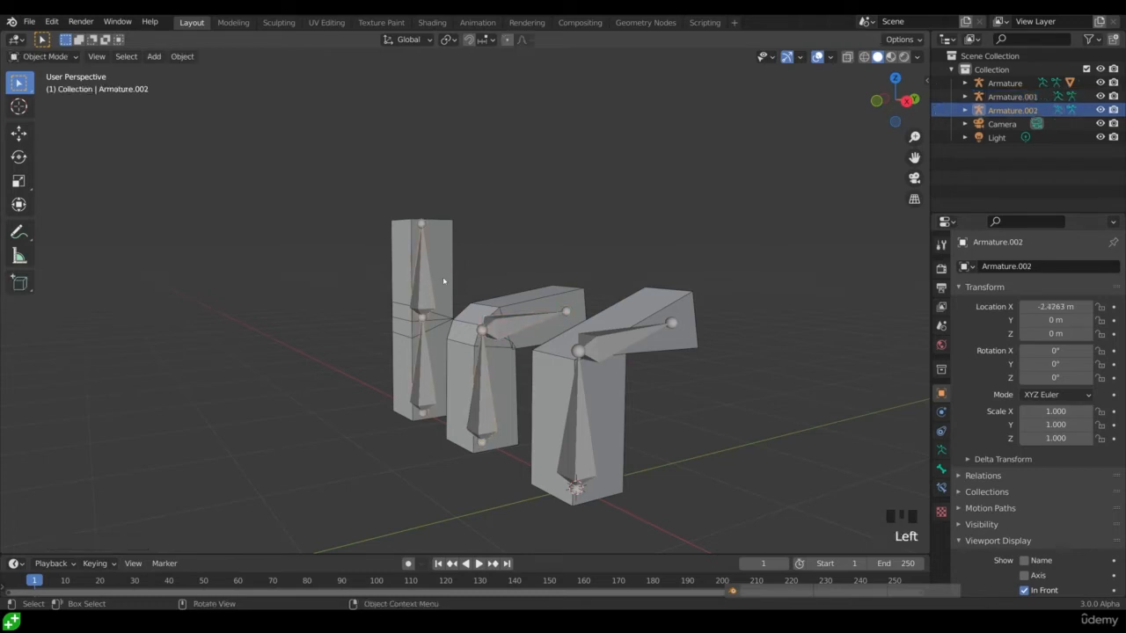
{"action": "key", "text": "ctrl+Tab"}
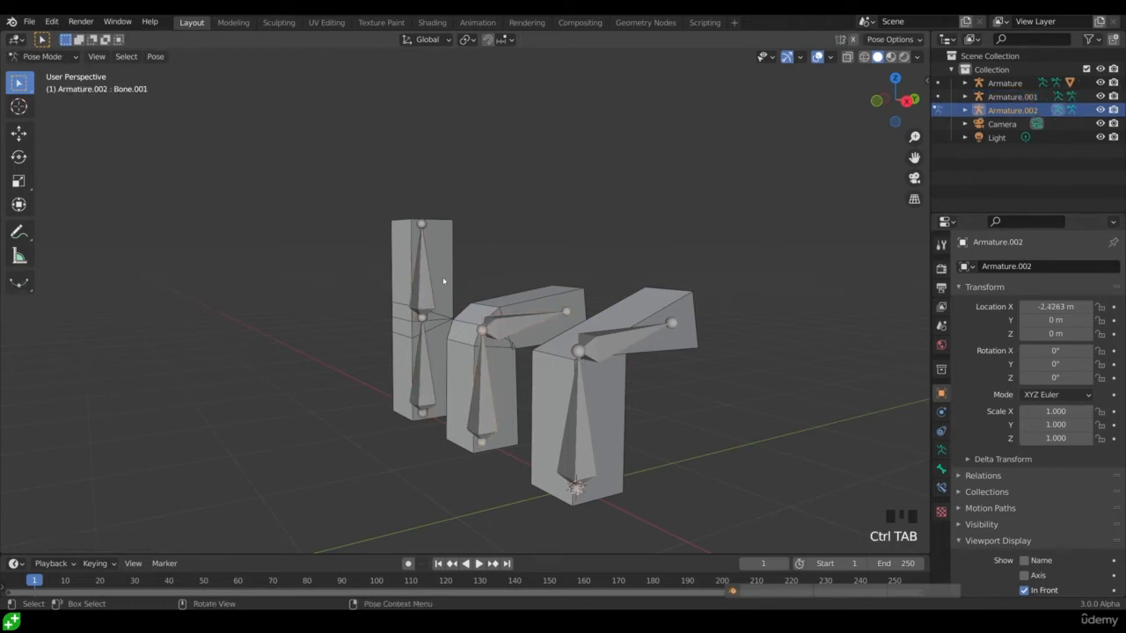
{"action": "left_click", "coordinate": [423, 264]}
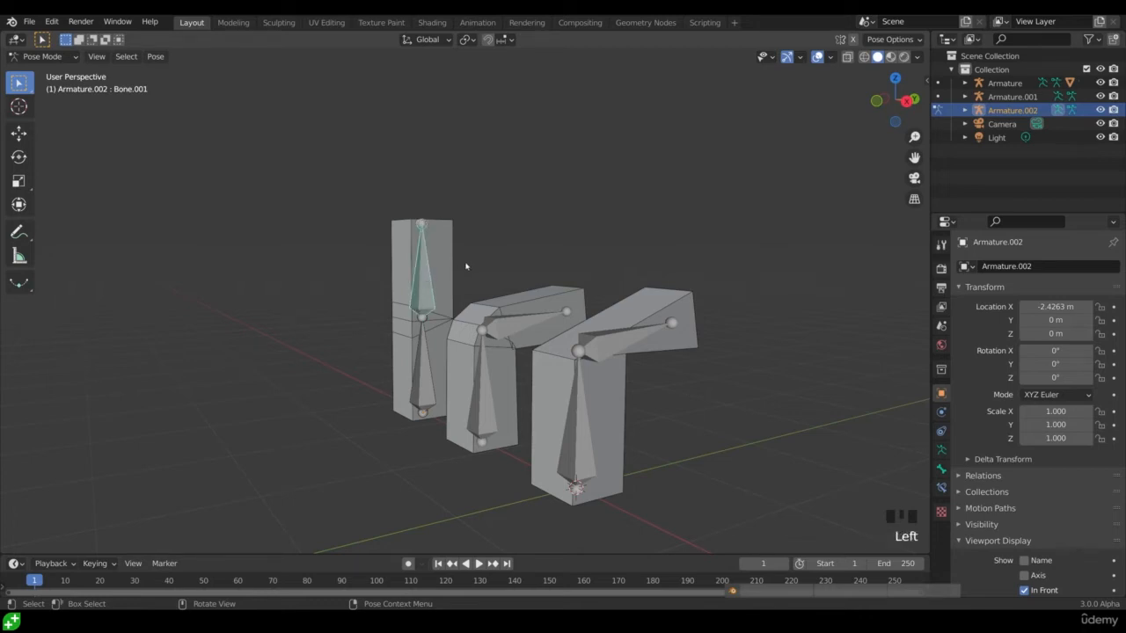
{"action": "key", "text": "r"}
{"action": "key", "text": "x"}
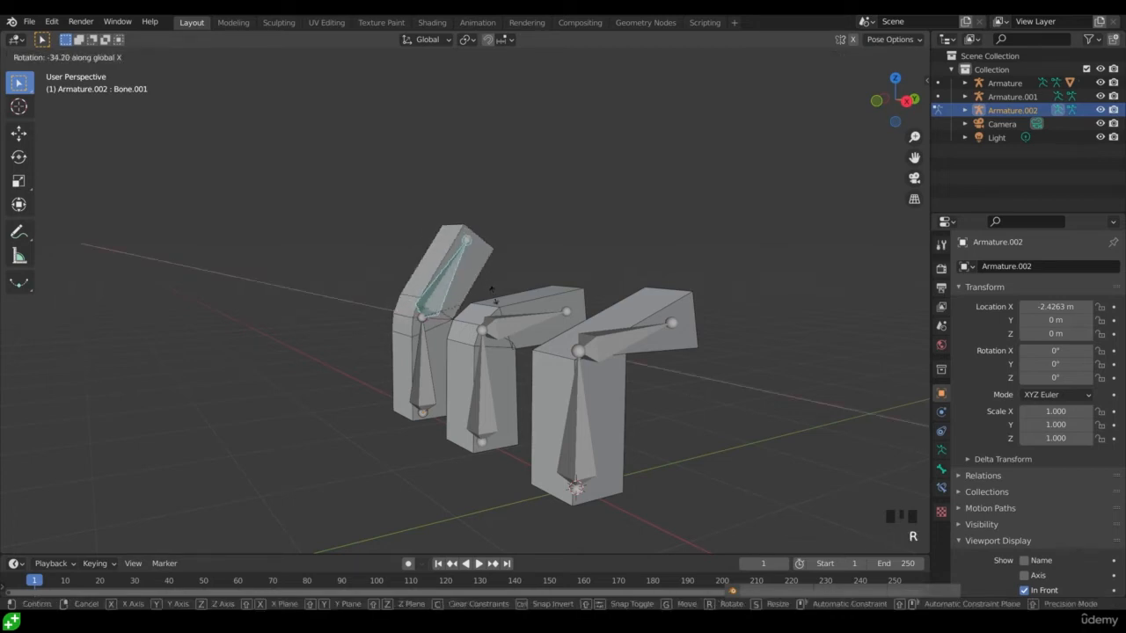
{"action": "left_click", "coordinate": [488, 355]}
{"action": "middle_click_drag", "start_coordinate": [488, 352], "coordinate": [721, 340]}
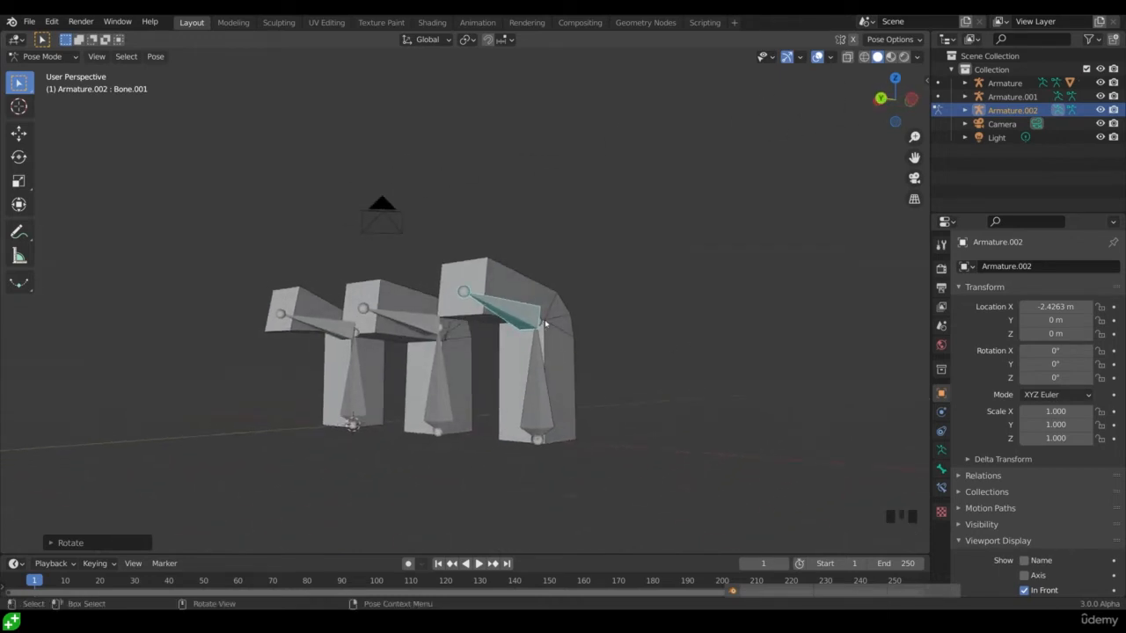
Fold the upper bone of Armature.002 down by roughly another -46° around global X and return to Object Mode
{"action": "key", "text": "r"}
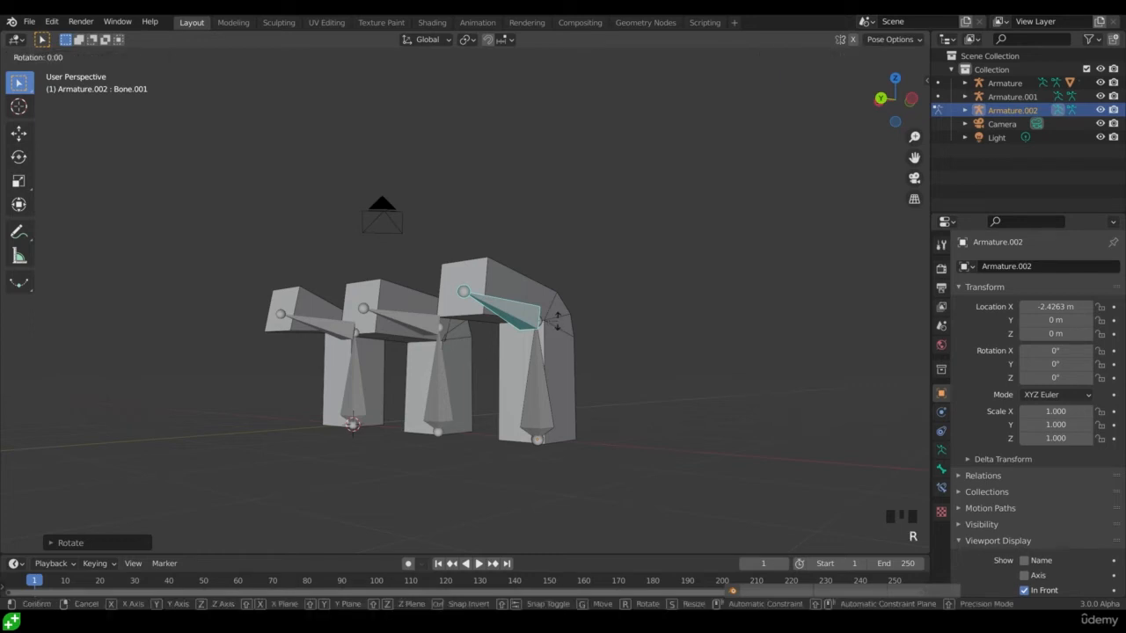
{"action": "key", "text": "x"}
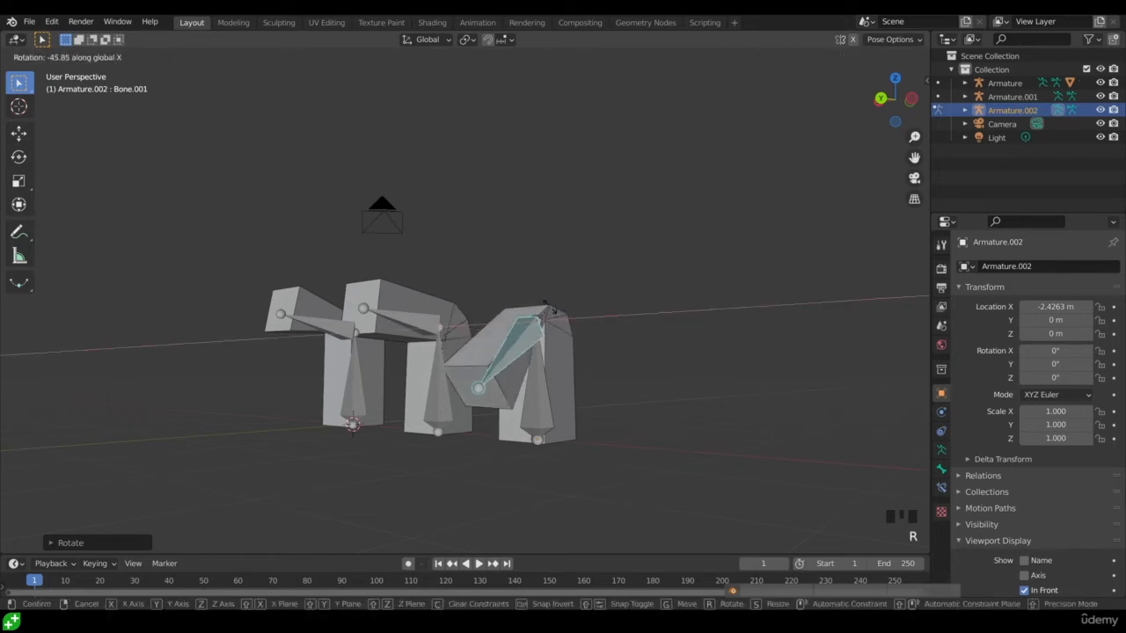
{"action": "left_click", "coordinate": [593, 354]}
{"action": "key", "text": "ctrl+Tab"}
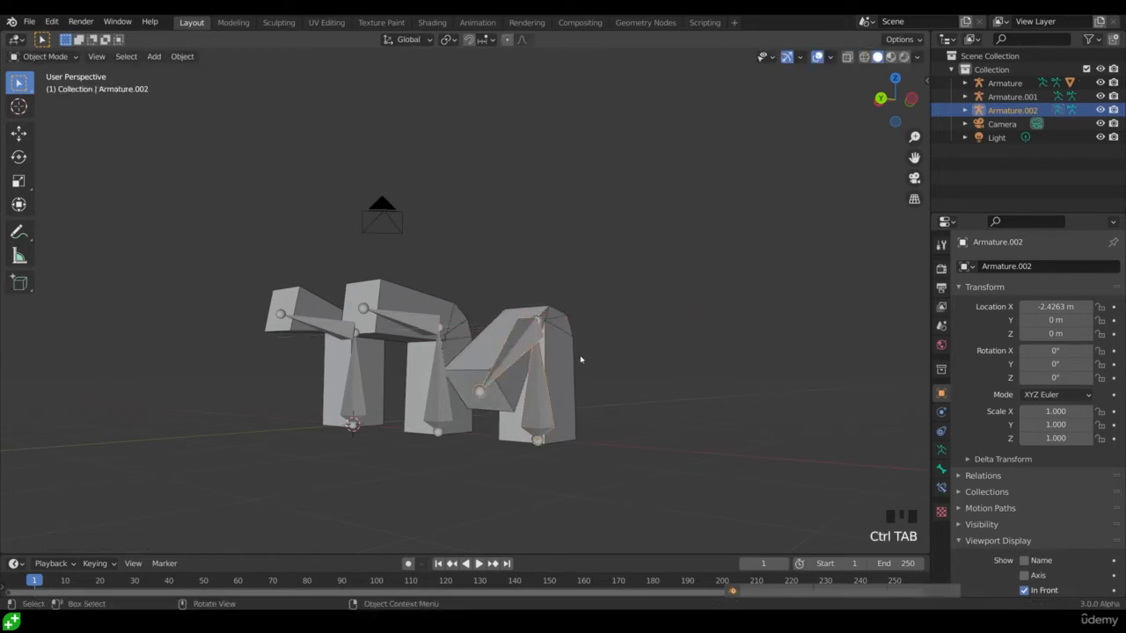
Enable Preserve Volume in the Armature modifier of Cube.002, the box rigged to Armature.002
{"action": "left_click", "coordinate": [575, 359]}
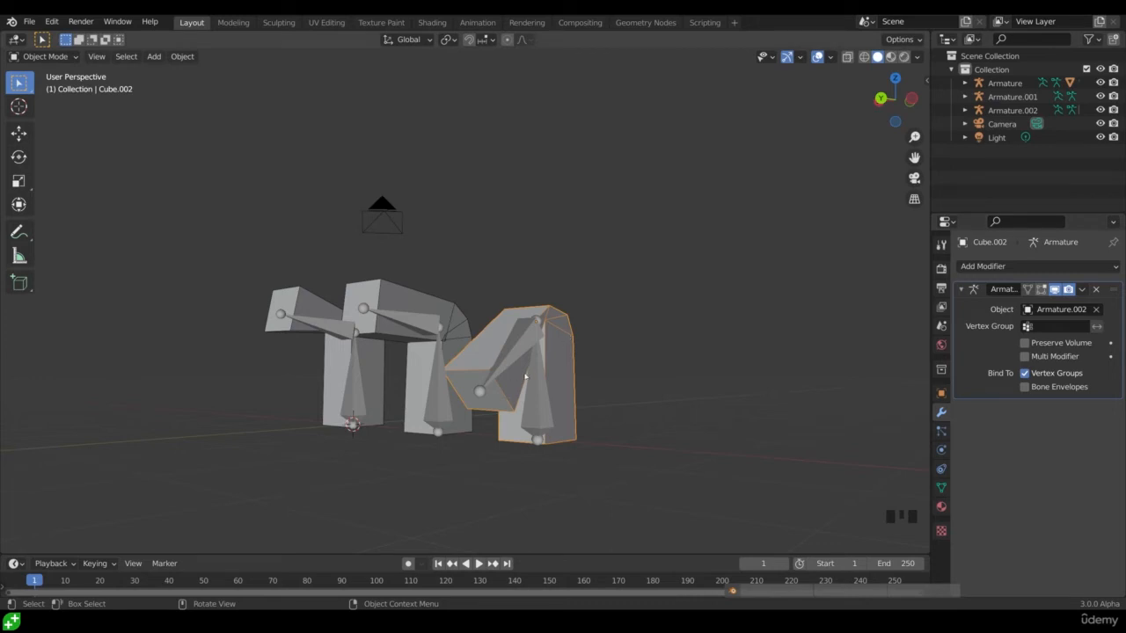
{"action": "left_click", "coordinate": [1024, 344]}
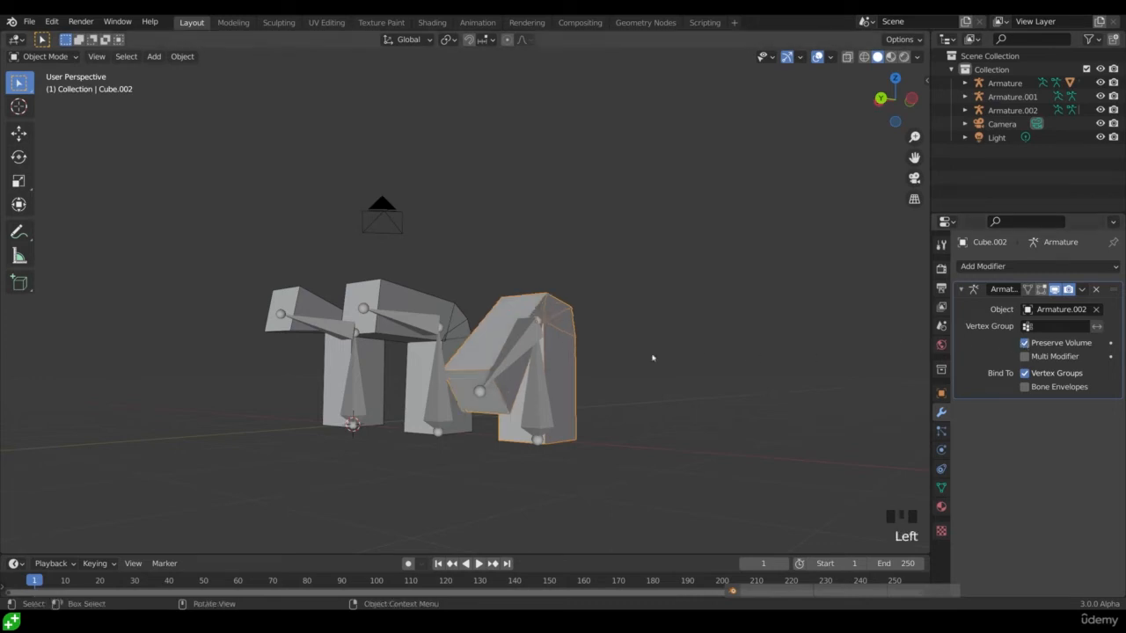
Enable Preserve Volume in the Armature modifiers of the other two boxes, Cube.001 and Cube
{"action": "middle_click_drag", "start_coordinate": [653, 359], "coordinate": [334, 363]}
{"action": "left_click", "coordinate": [486, 311]}
{"action": "left_click", "coordinate": [1023, 343]}
{"action": "left_click", "coordinate": [333, 364]}
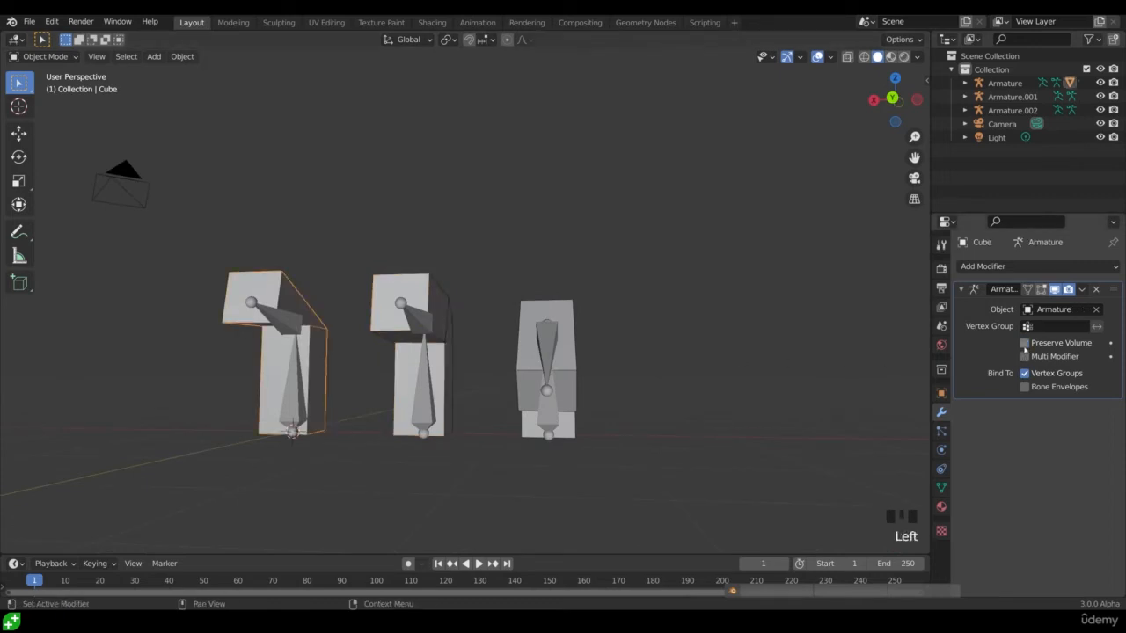
{"action": "left_click", "coordinate": [1023, 343]}
{"action": "middle_click_drag", "start_coordinate": [267, 356], "coordinate": [332, 345]}
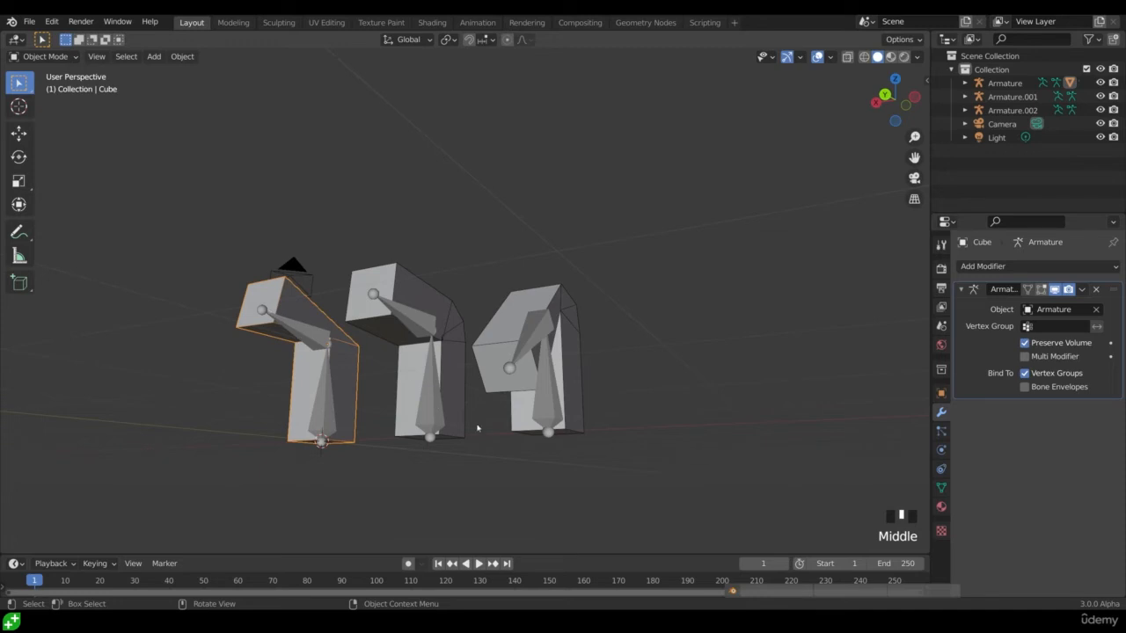
Put Armature.002 in Pose Mode and raise its upper bone by roughly 74° around global X, then inspect the bent joint
{"action": "middle_click_drag", "start_coordinate": [478, 429], "coordinate": [545, 386]}
{"action": "left_click", "coordinate": [559, 377]}
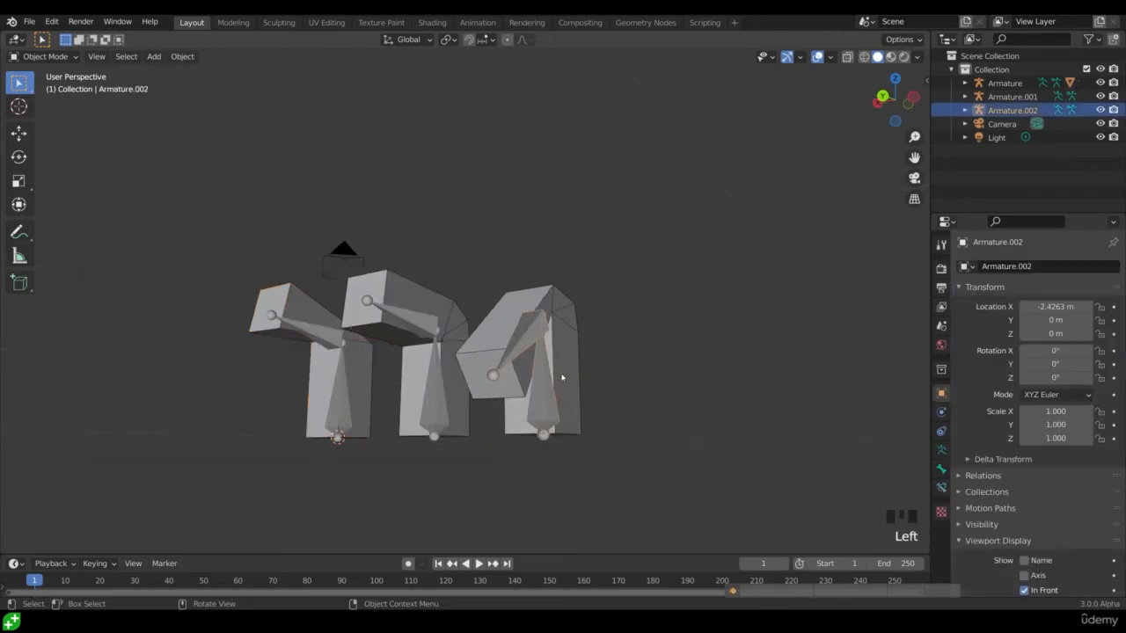
{"action": "key", "text": "ctrl+Tab"}
{"action": "key", "text": "r"}
{"action": "key", "text": "x"}
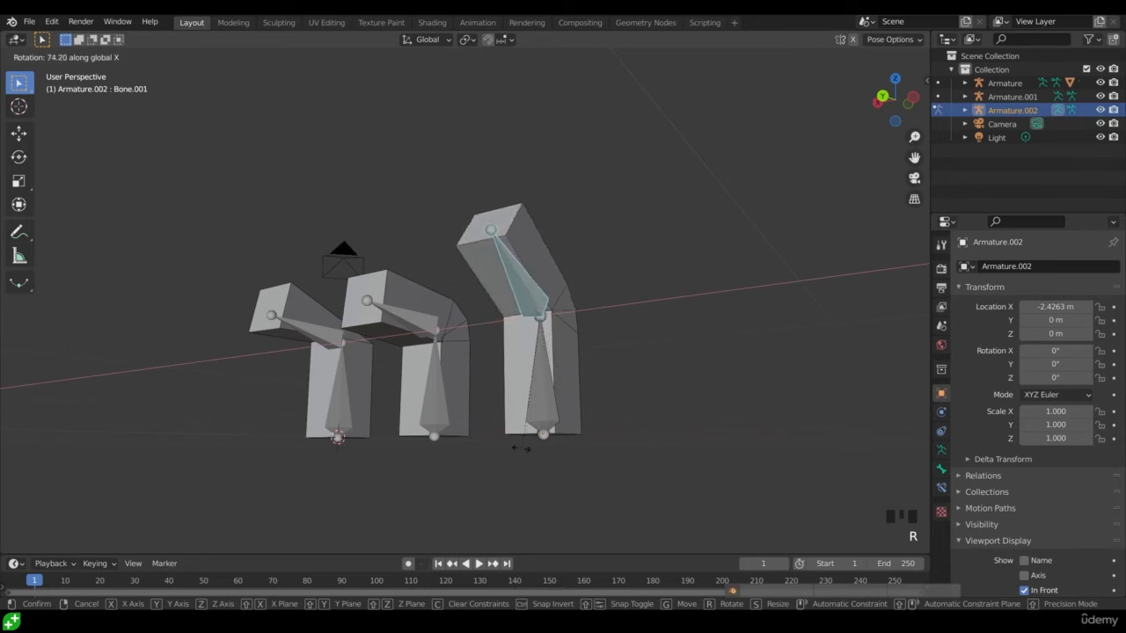
{"action": "left_click", "coordinate": [555, 383]}
{"action": "middle_click_drag", "start_coordinate": [556, 384], "coordinate": [524, 392]}
{"action": "scroll", "coordinate": [635, 289], "scroll_direction": "up", "scroll_amount": 3}
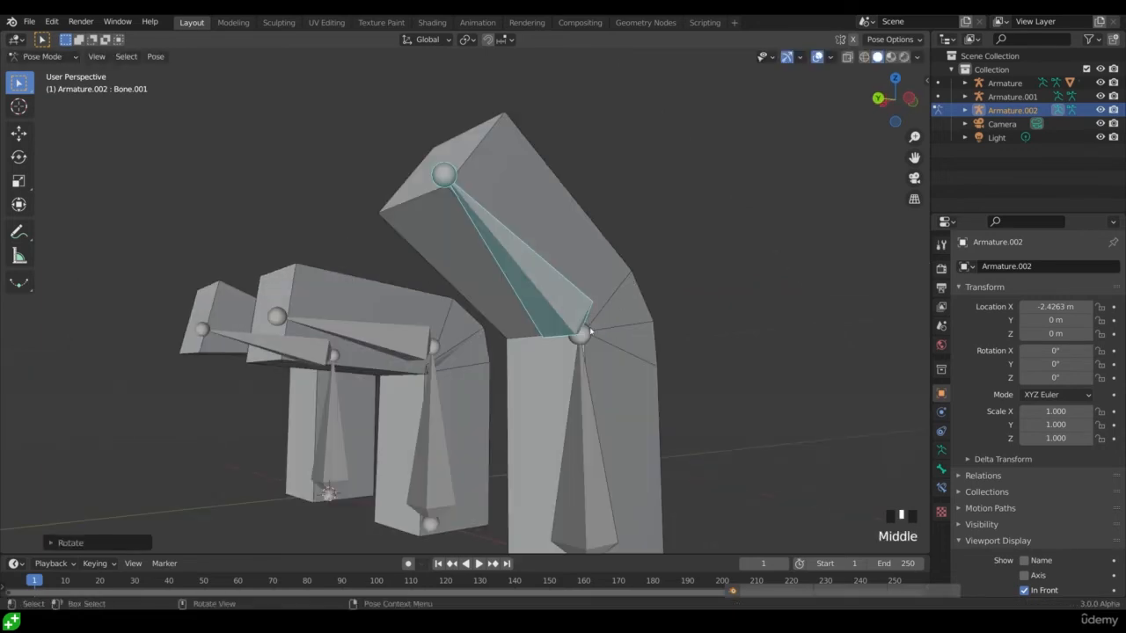
{"action": "middle_click_drag", "start_coordinate": [591, 332], "coordinate": [614, 333]}
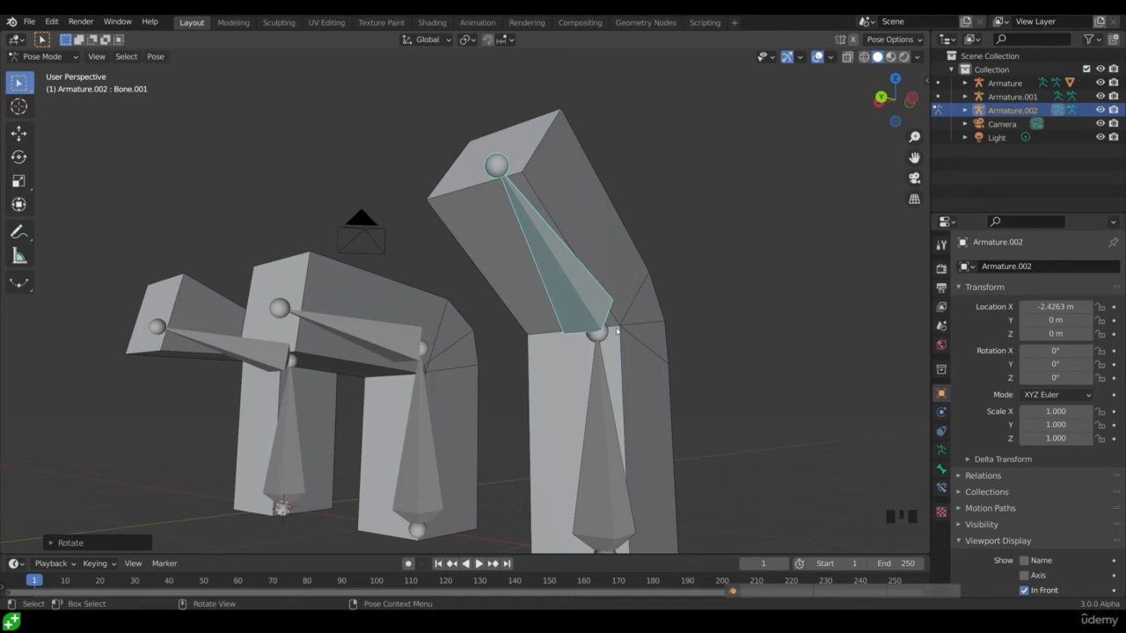
{"action": "middle_click_drag", "start_coordinate": [664, 356], "coordinate": [636, 373]}
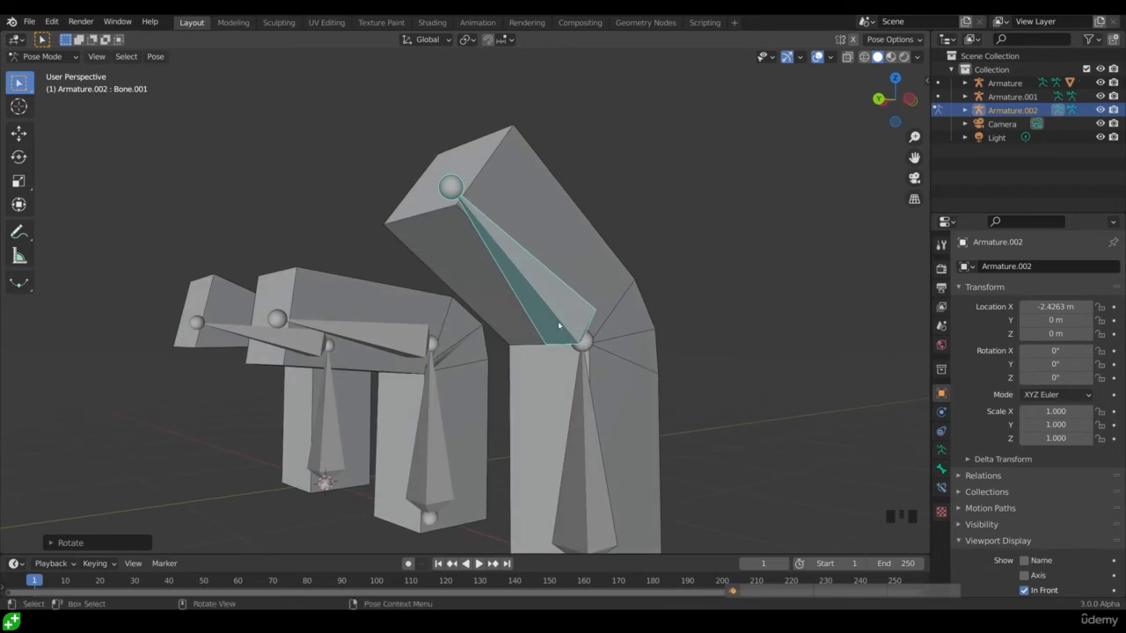
{"action": "middle_click_drag", "start_coordinate": [614, 359], "coordinate": [683, 395]}
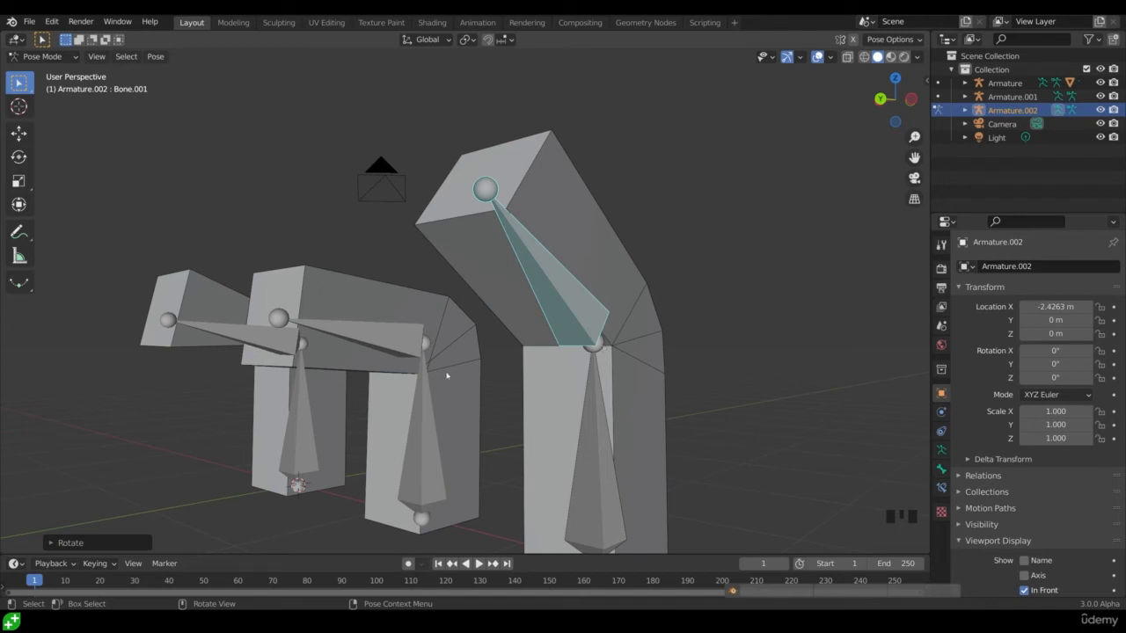
Switch posing from Armature.002 to Armature.001 and raise its upper bone around global X to a diagonal bend similar to Armature.002's
{"action": "middle_click_drag", "start_coordinate": [419, 381], "coordinate": [519, 378]}
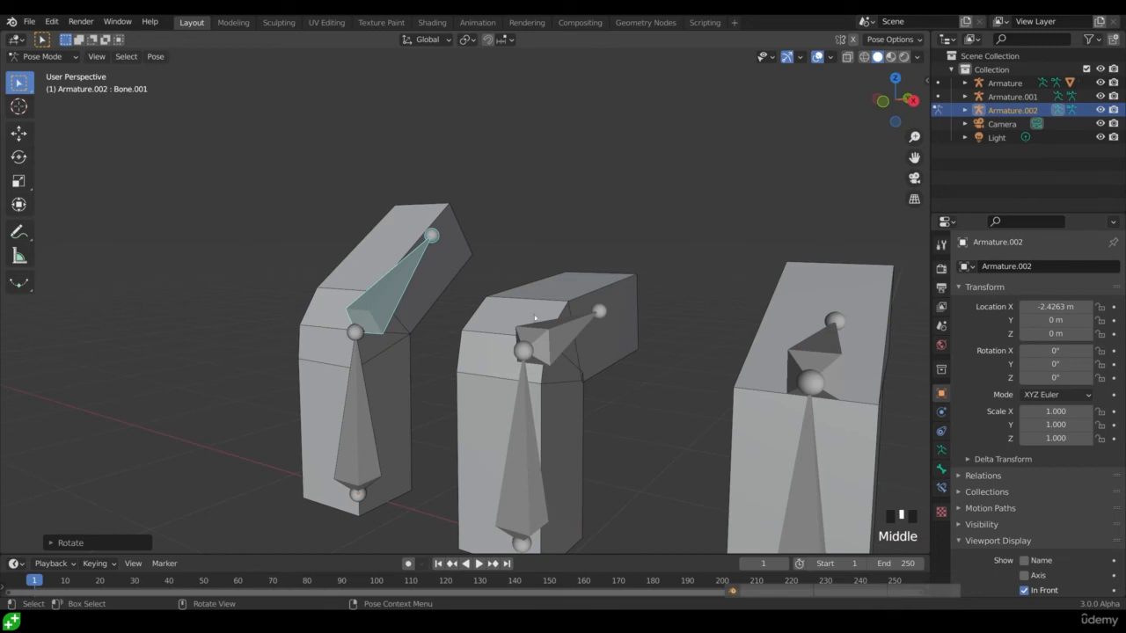
{"action": "left_click", "coordinate": [546, 348]}
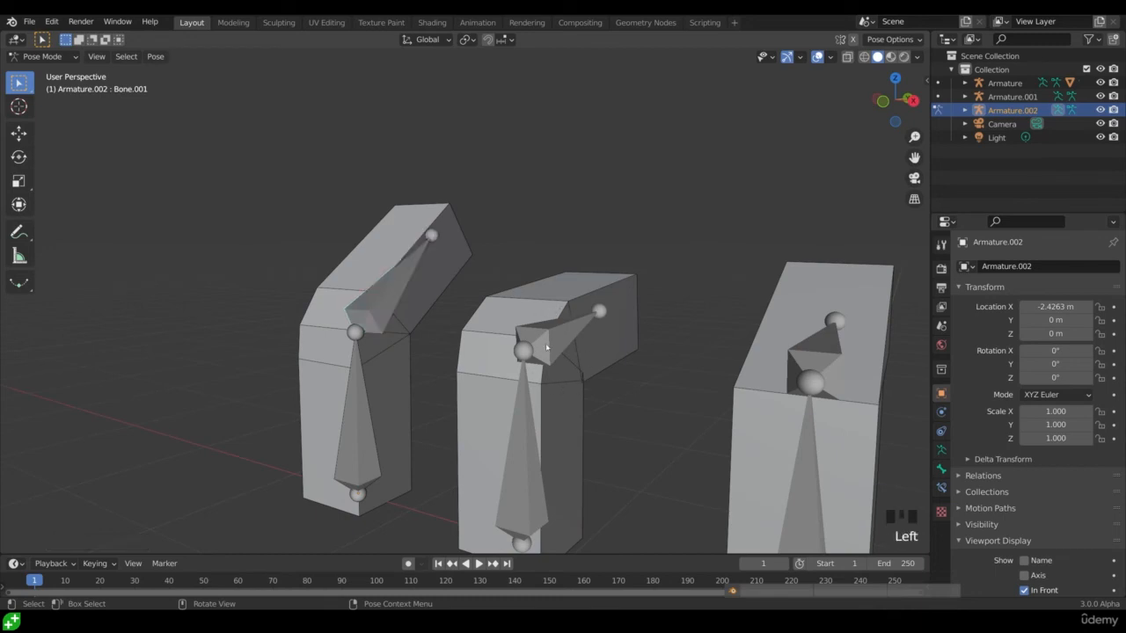
{"action": "key", "text": "ctrl+Tab"}
{"action": "left_click", "coordinate": [572, 342]}
{"action": "left_click", "coordinate": [564, 346]}
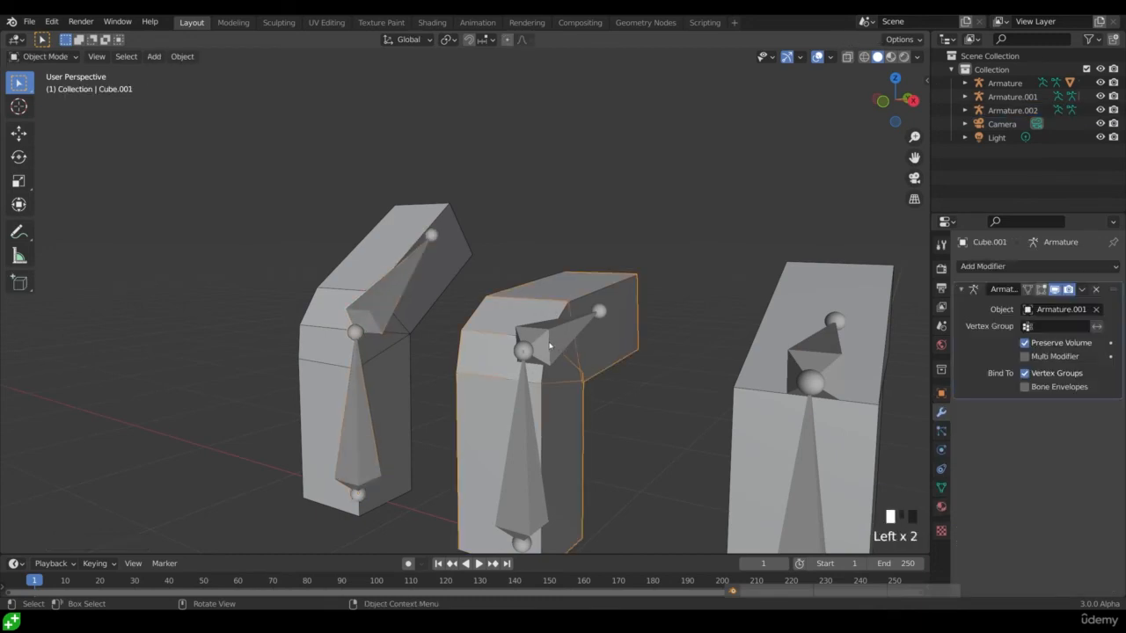
{"action": "key", "text": "ctrl+Tab"}
{"action": "key", "text": "r"}
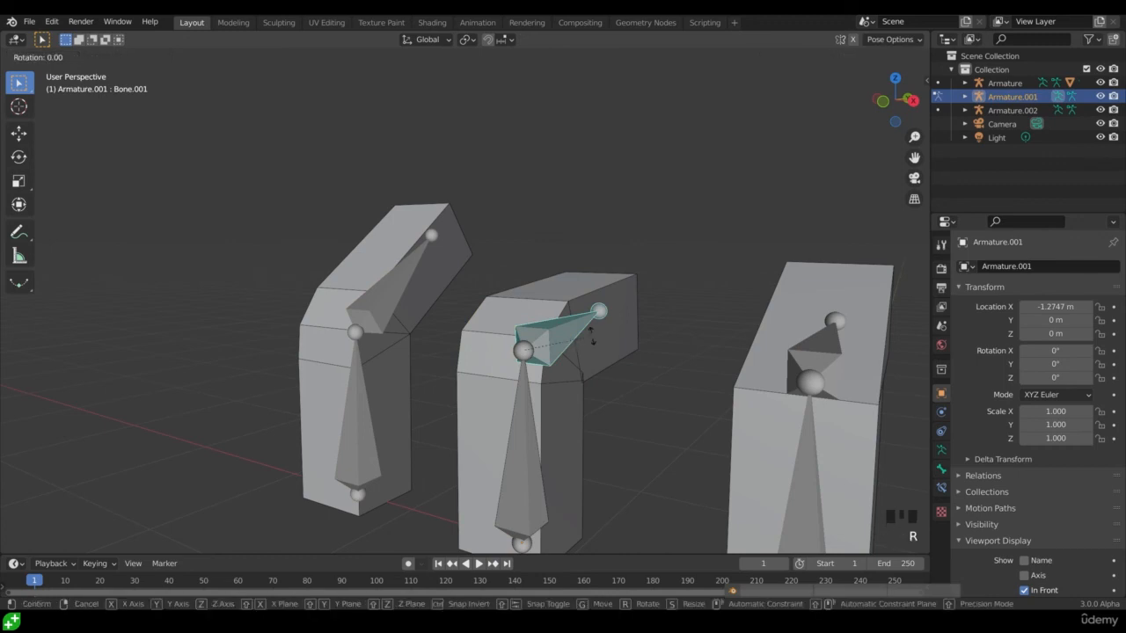
{"action": "key", "text": "x"}
{"action": "left_click", "coordinate": [578, 303]}
{"action": "middle_click_drag", "start_coordinate": [578, 303], "coordinate": [584, 375]}
{"action": "scroll", "coordinate": [584, 377], "scroll_direction": "up", "scroll_amount": 2}
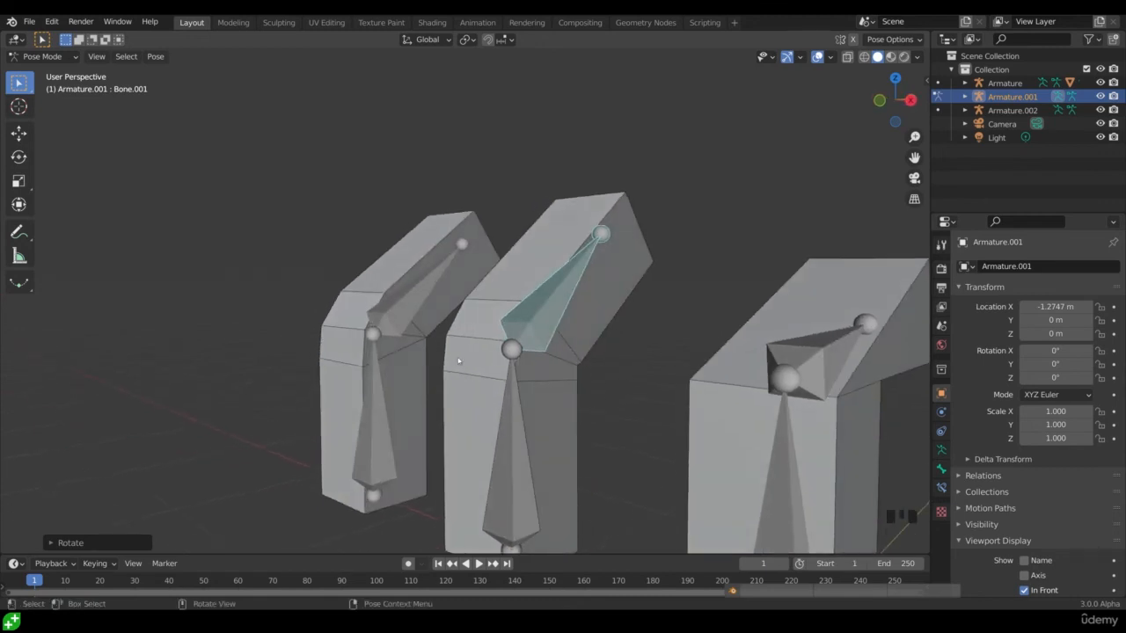